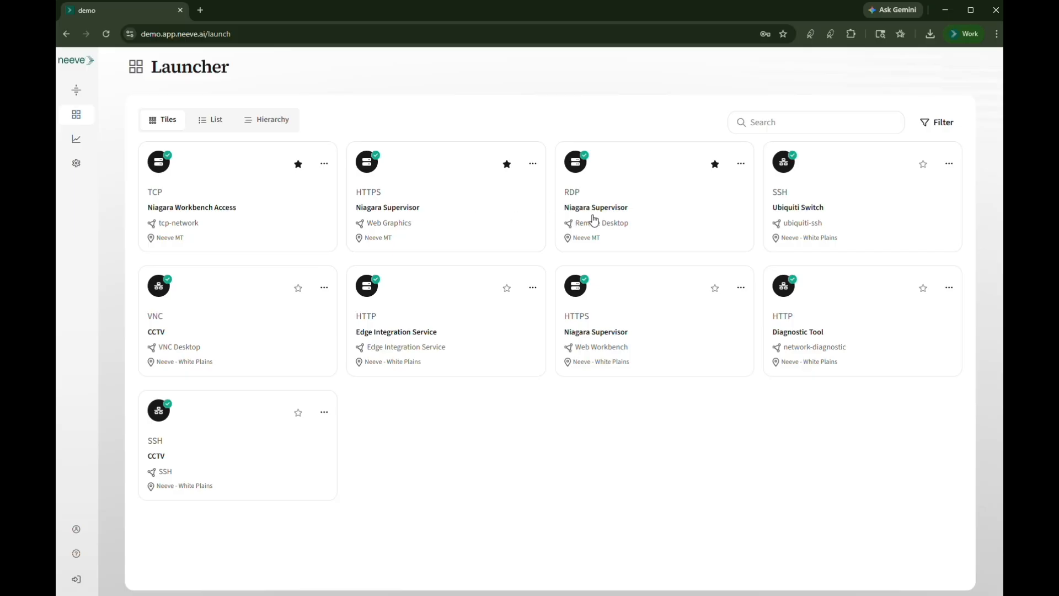
Launch the Neeve MT Niagara Supervisor's Web Graphics connection and its Remote Desktop connection, using the stored credentials for the latter
{"action": "left_click", "coordinate": [392, 215]}
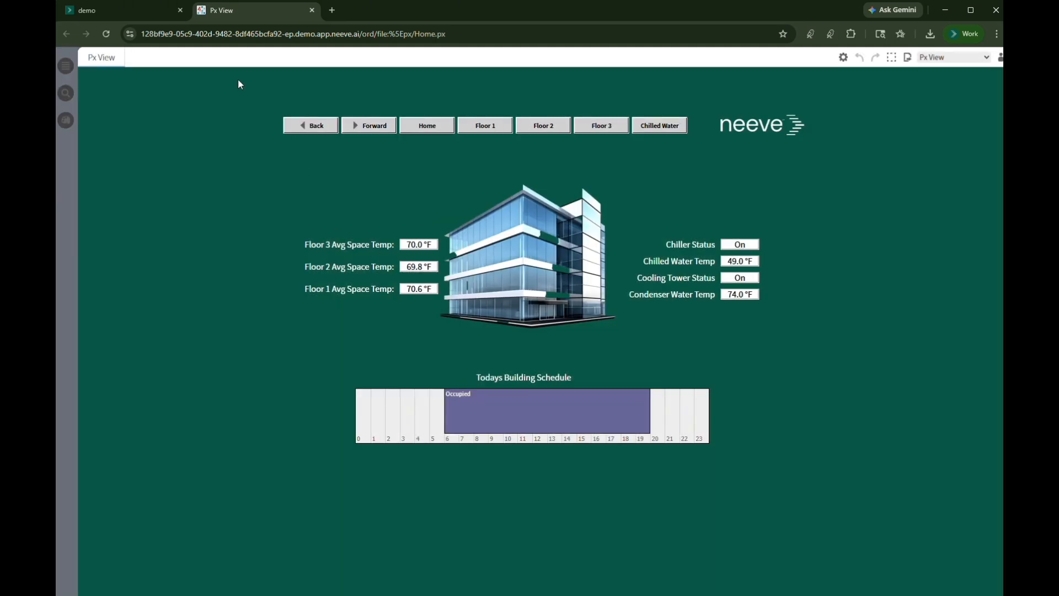
{"action": "left_click", "coordinate": [107, 11]}
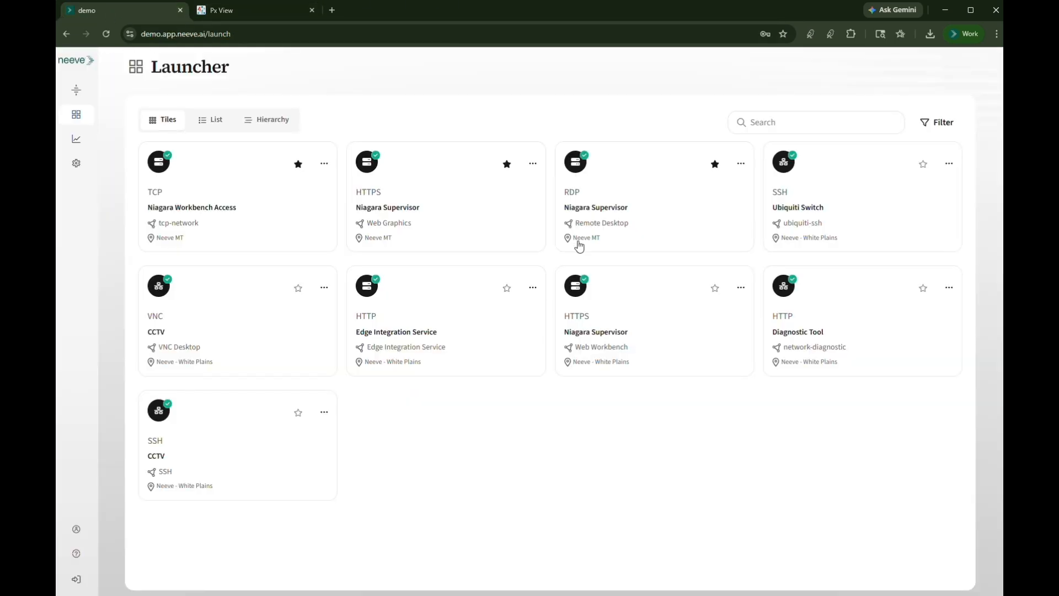
{"action": "left_click", "coordinate": [600, 214]}
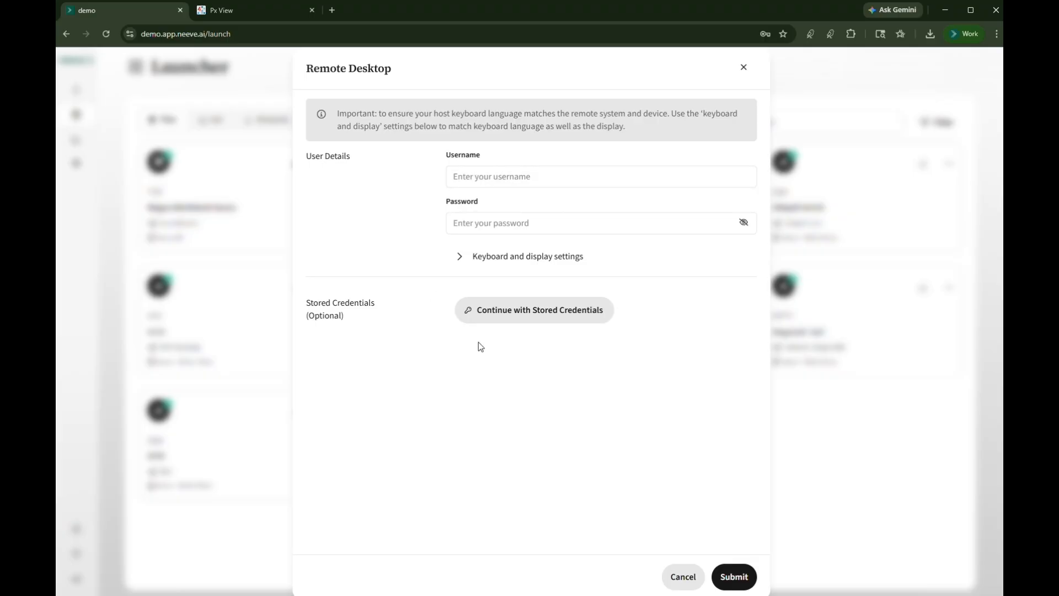
{"action": "left_click", "coordinate": [514, 320]}
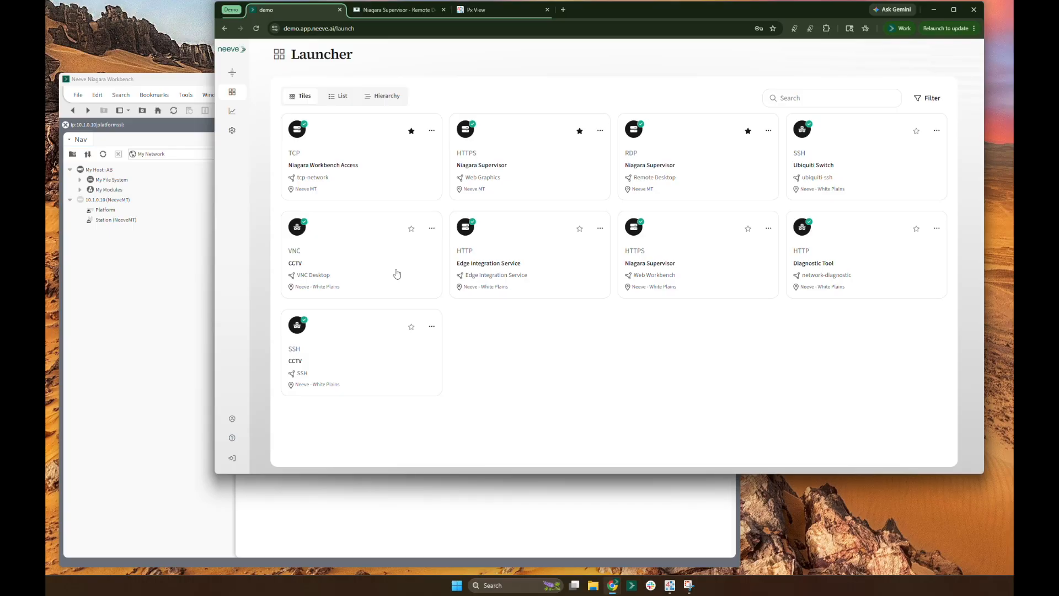
Check the Niagara Workbench window, and open the connection details of the tcp-network launcher tile in the Neeve portal
{"action": "left_click", "coordinate": [150, 84]}
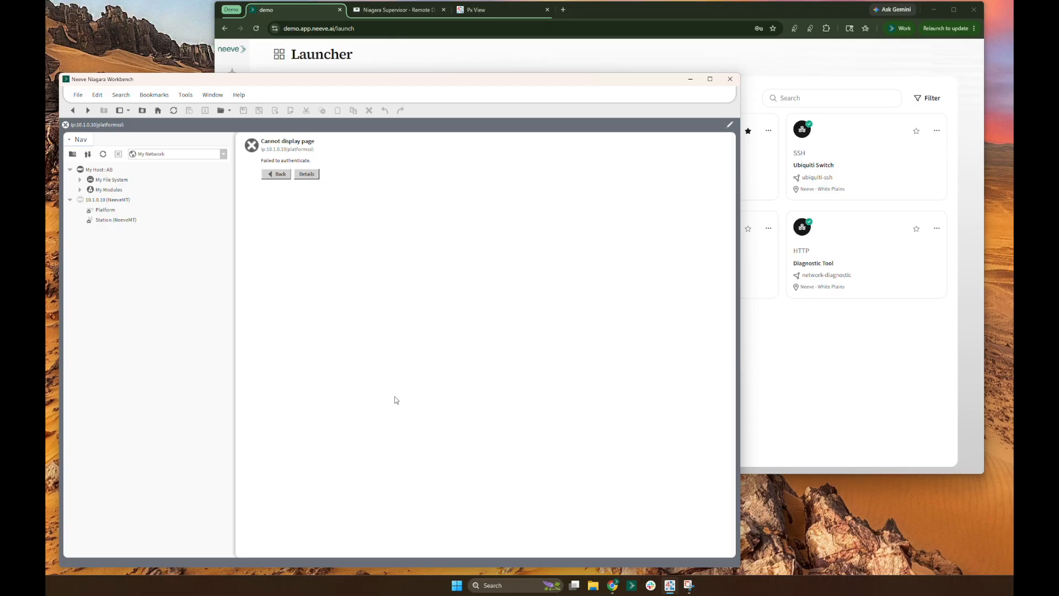
{"action": "left_click", "coordinate": [297, 14]}
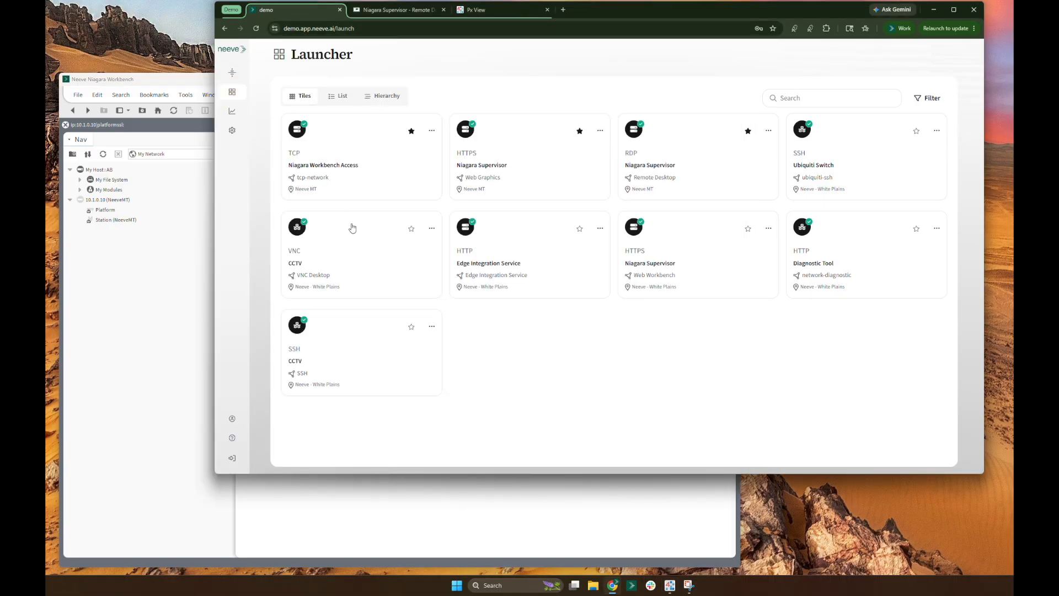
{"action": "left_click", "coordinate": [321, 170]}
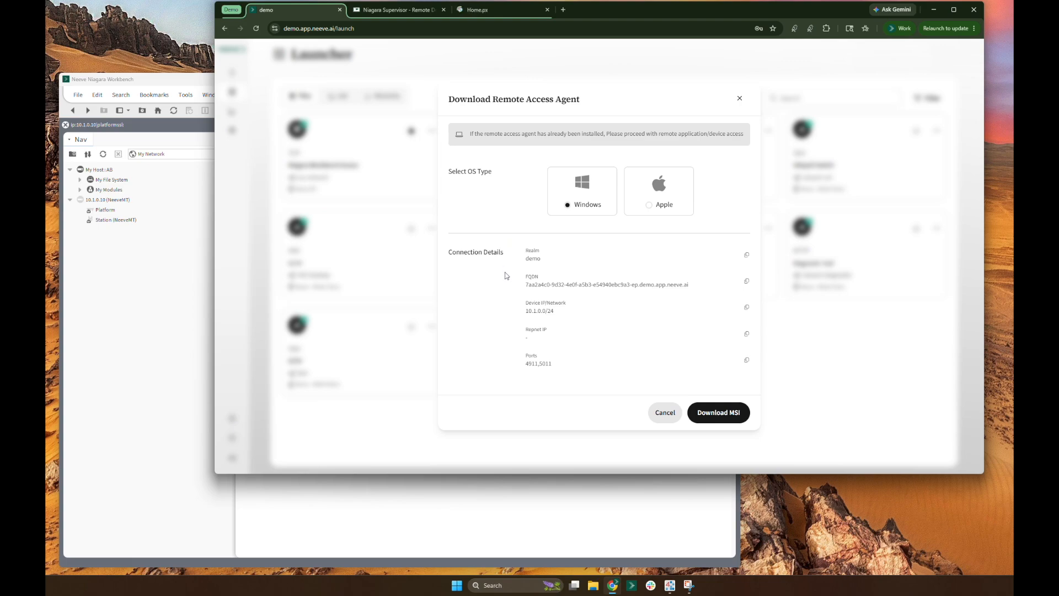
Switch to Neeve Agent and sign in to the realm demo with the prefilled e-mail
{"action": "left_click", "coordinate": [631, 586]}
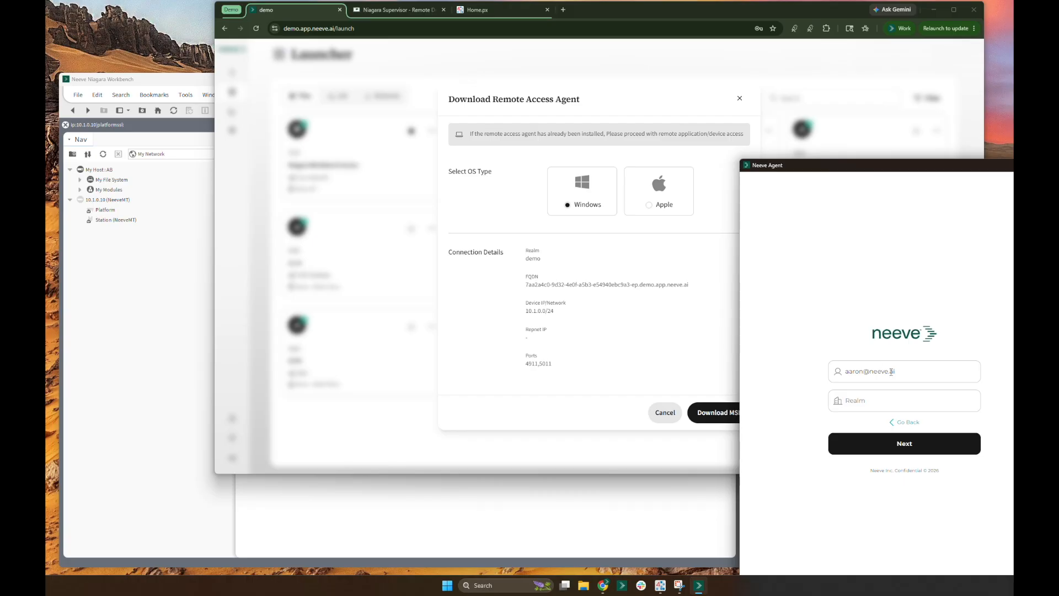
{"action": "left_click", "coordinate": [858, 405]}
{"action": "type", "text": "demo"}
{"action": "left_click", "coordinate": [902, 450]}
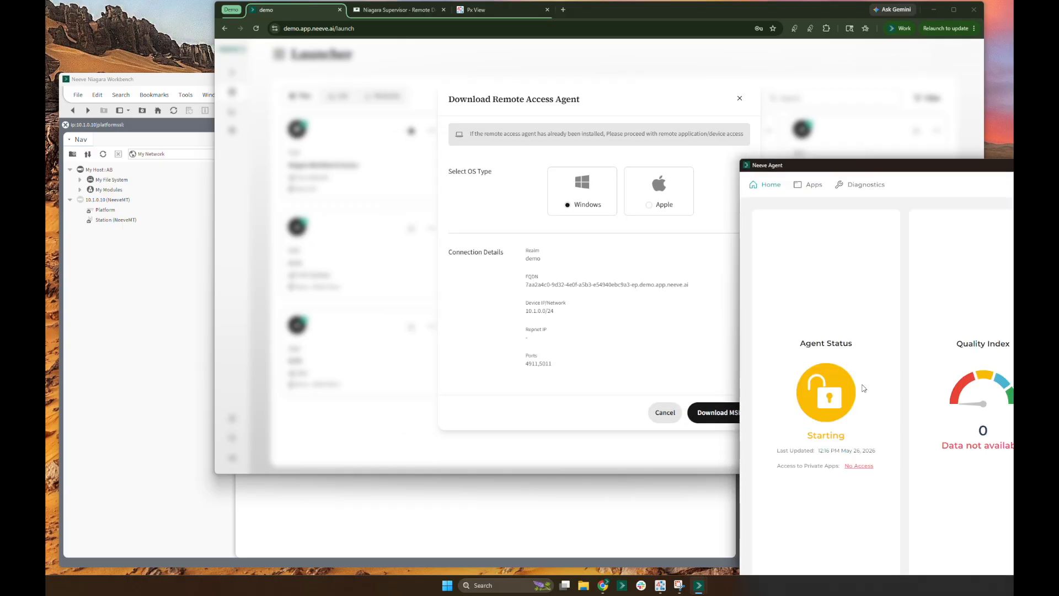
Bring the whole agent window into view and set its site to connect to Hoffman ATL-BMS System
{"action": "left_click_drag", "start_coordinate": [867, 171], "coordinate": [775, 101]}
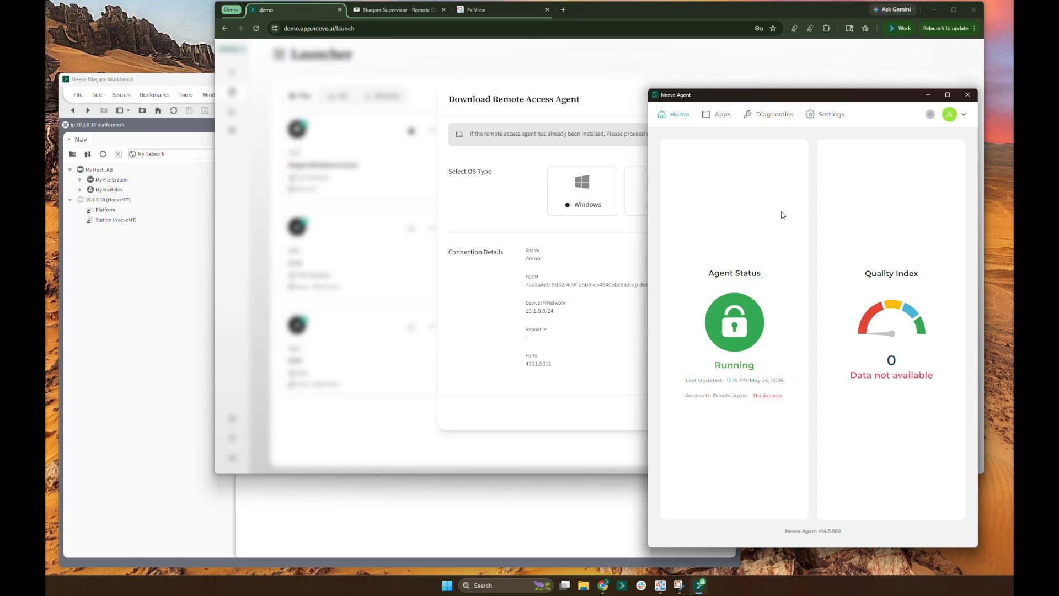
{"action": "left_click", "coordinate": [826, 117]}
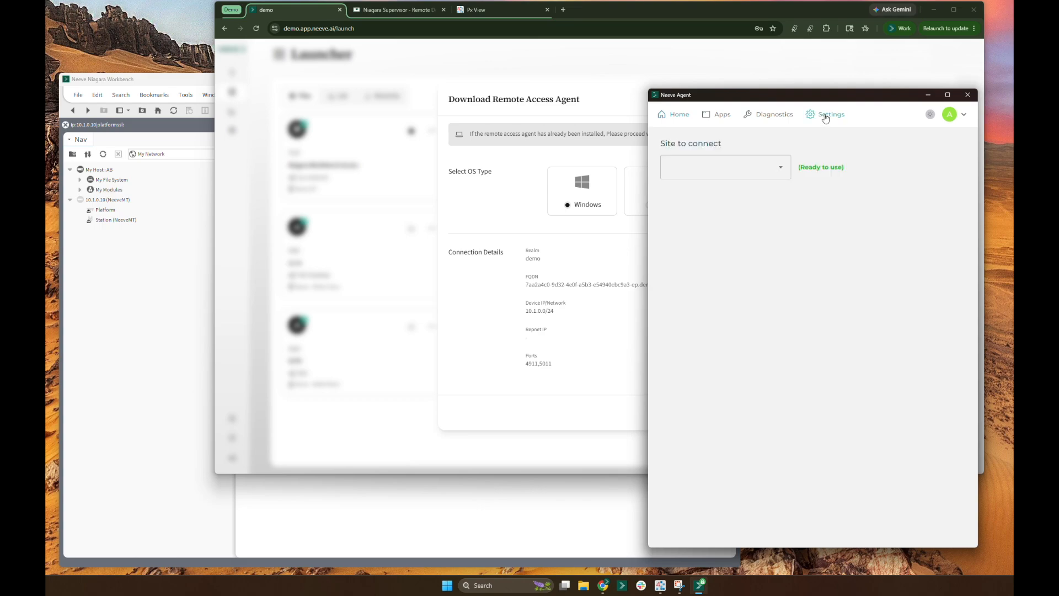
{"action": "left_click", "coordinate": [782, 173]}
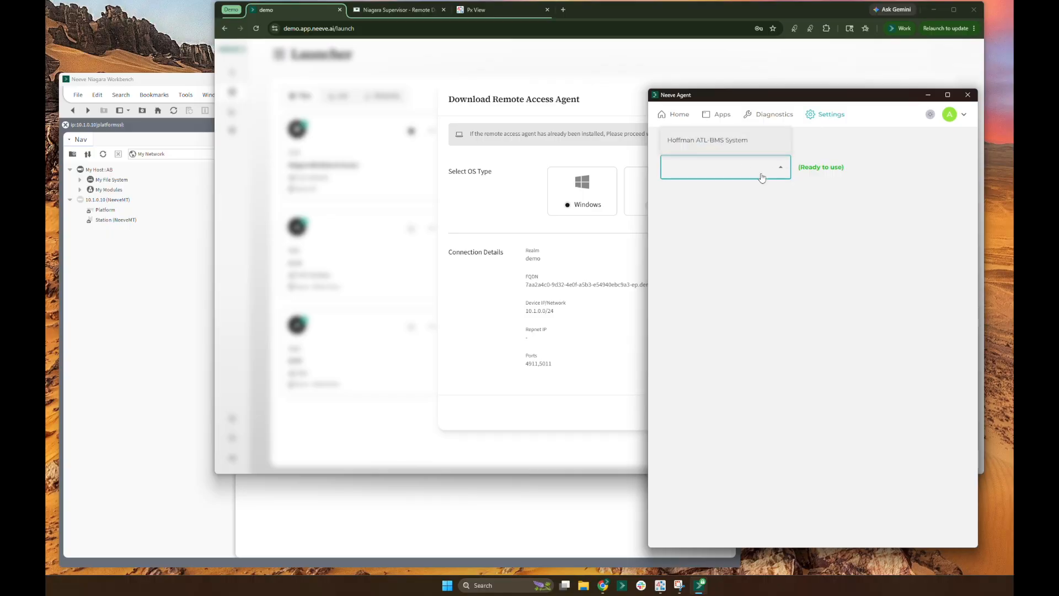
{"action": "left_click", "coordinate": [708, 141]}
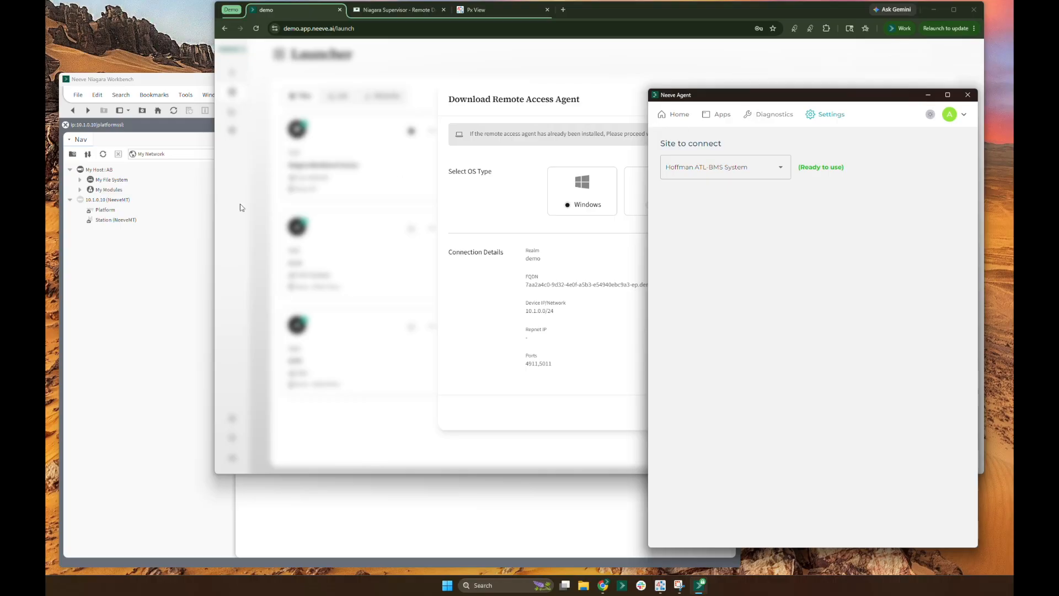
Switch to Niagara Workbench and connect to the Platform of host 10.1.0.10 with the remembered credentials
{"action": "left_click", "coordinate": [105, 324]}
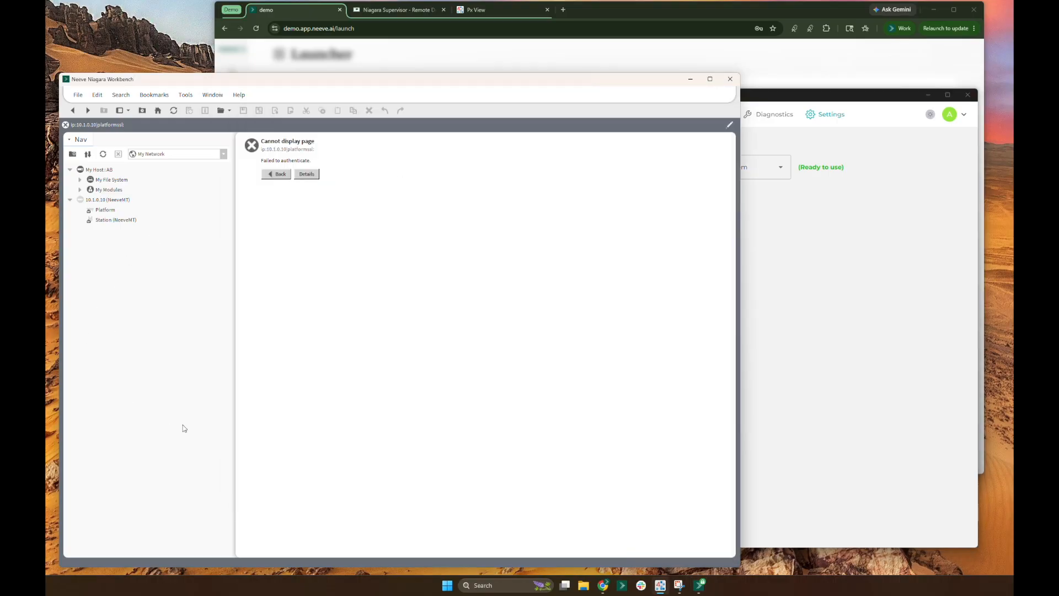
{"action": "double_click", "coordinate": [108, 211]}
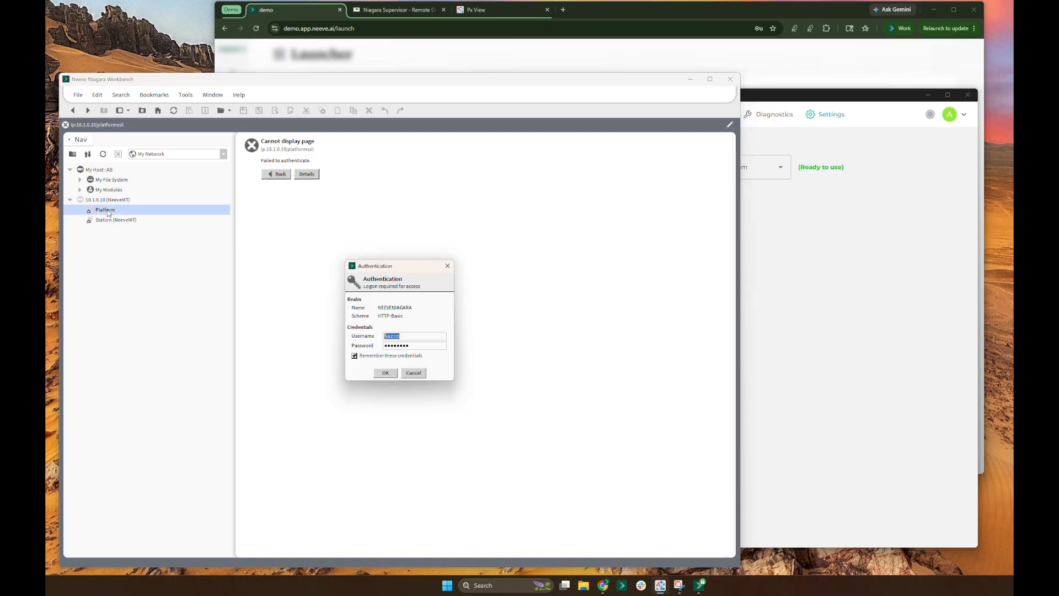
{"action": "left_click", "coordinate": [386, 374]}
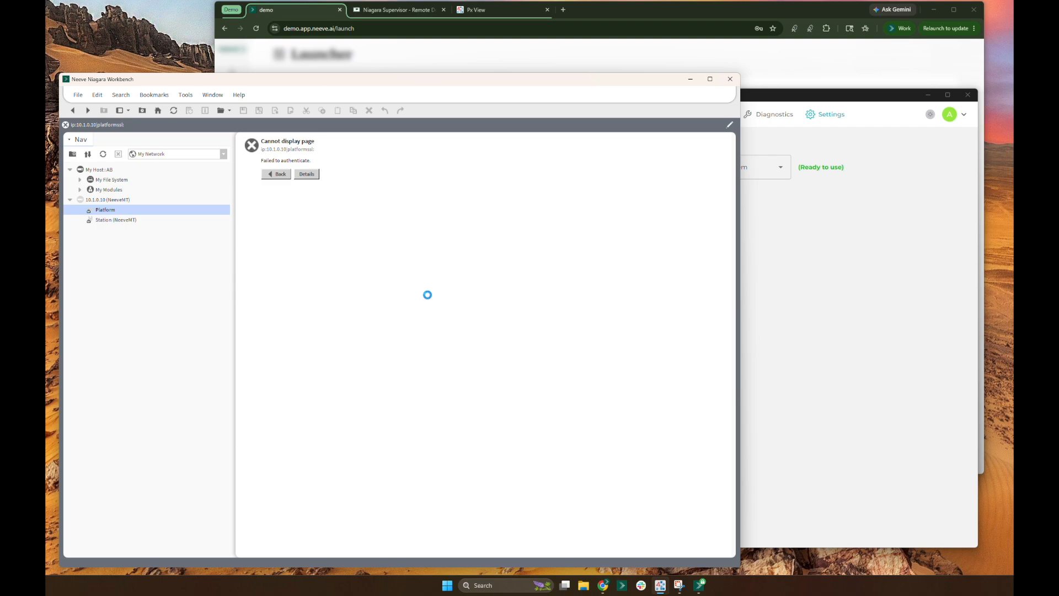
Connect to the NeeveMT station with the remembered credentials and expand it in the navigation tree
{"action": "left_click", "coordinate": [107, 222]}
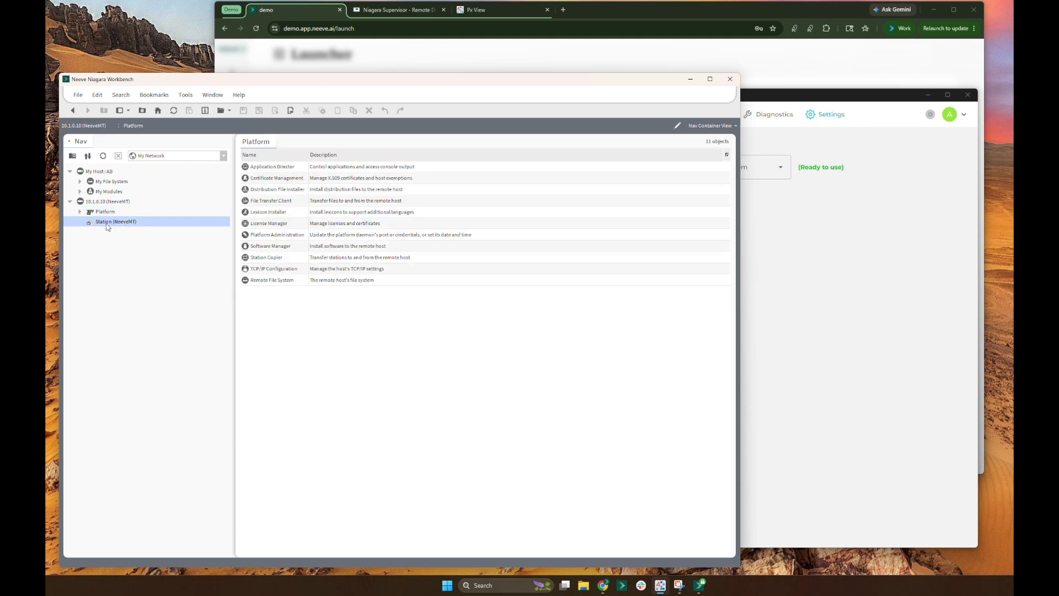
{"action": "left_click", "coordinate": [388, 376]}
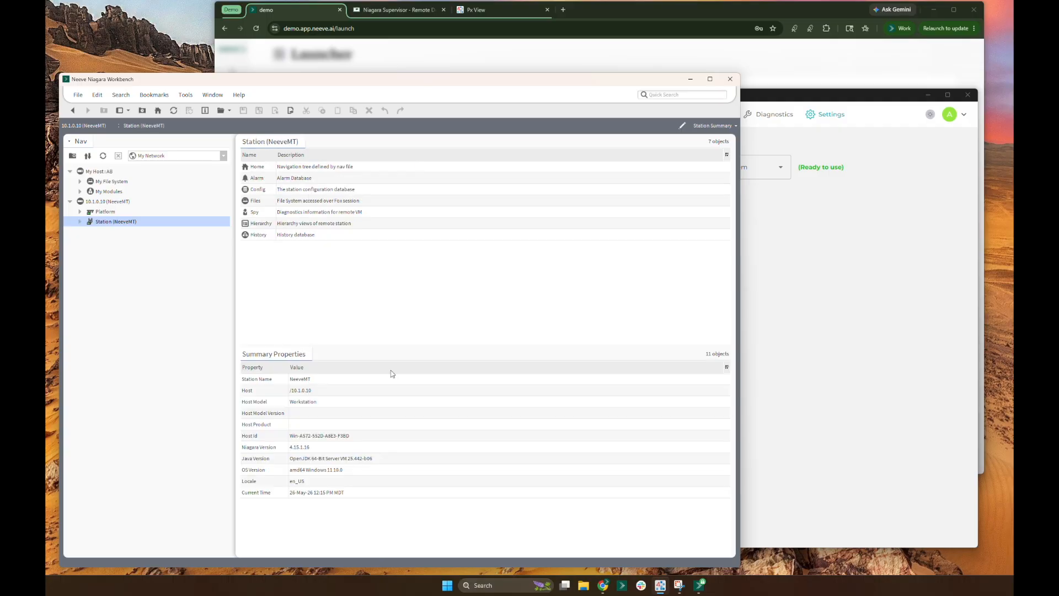
{"action": "left_click", "coordinate": [81, 222]}
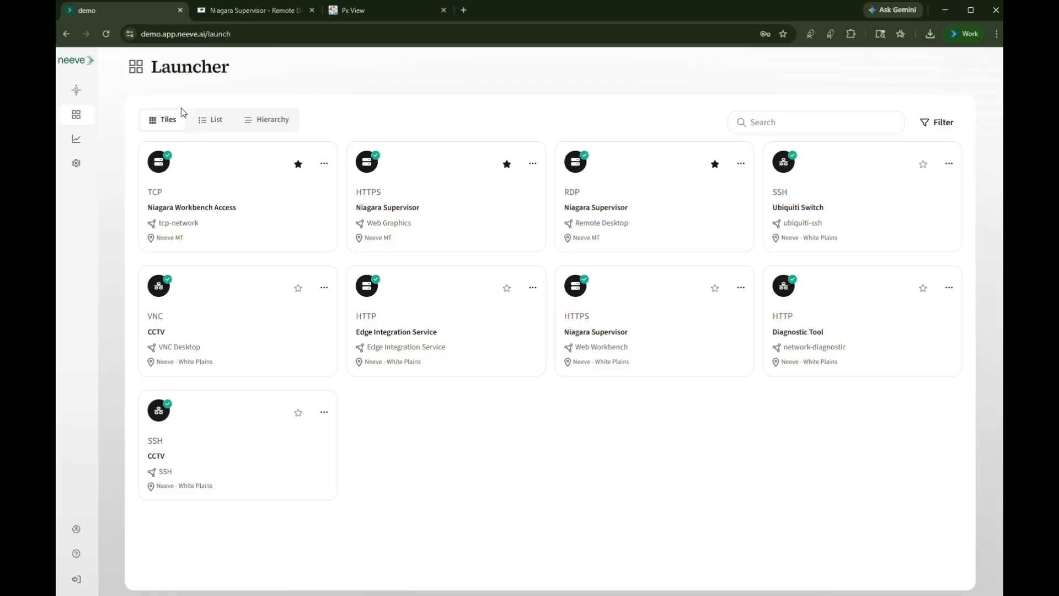
In the Neeve portal, view the launcher's connections as a list and as a hierarchy
{"action": "left_click", "coordinate": [202, 123]}
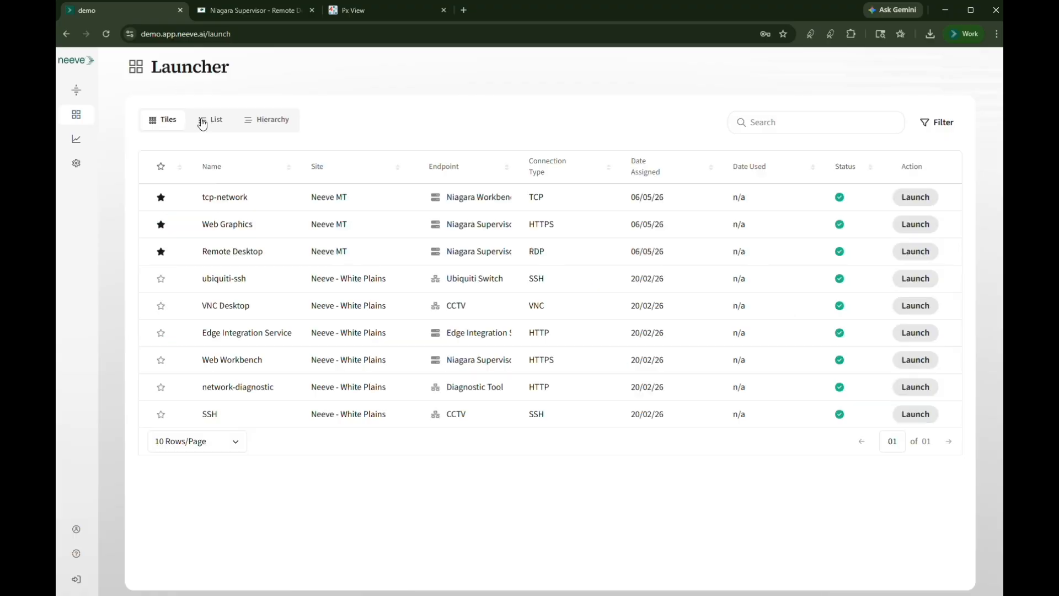
{"action": "left_click", "coordinate": [264, 126]}
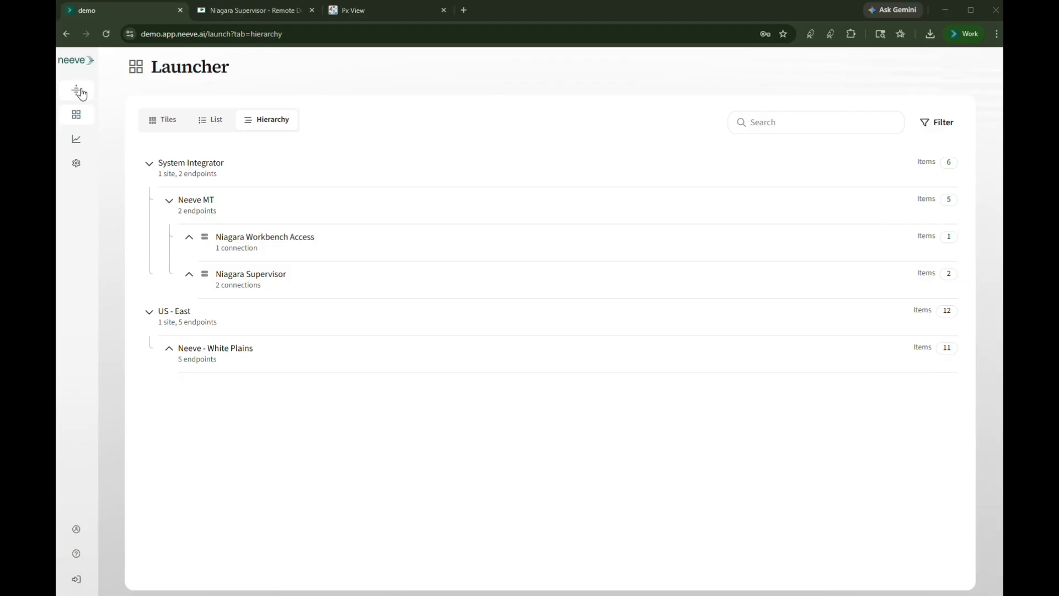
{"action": "left_click", "coordinate": [78, 114]}
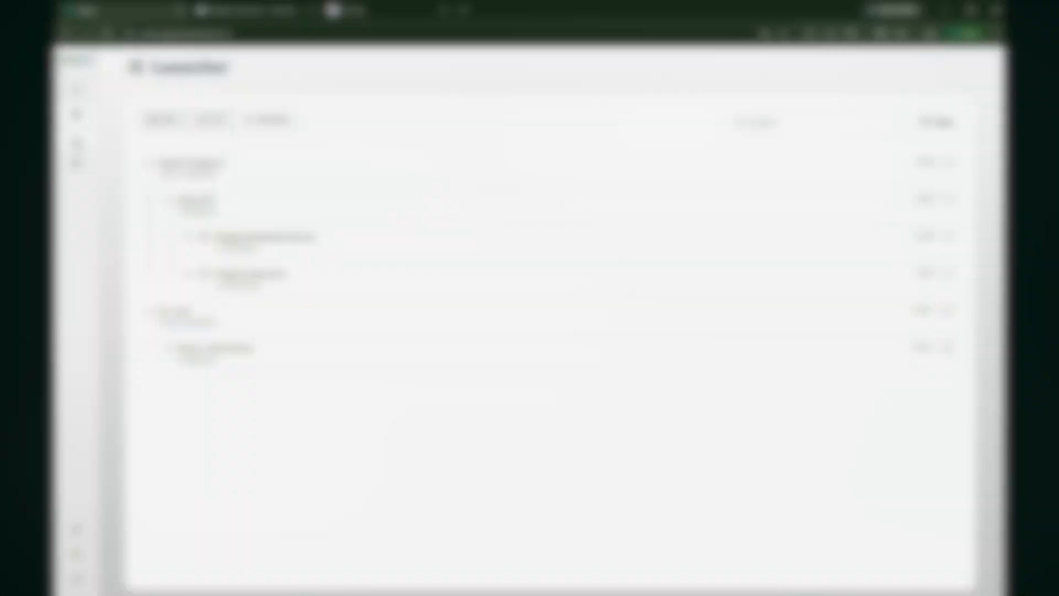
Open Audit & Access Logs and review the audit log and the access log
{"action": "left_click", "coordinate": [76, 138]}
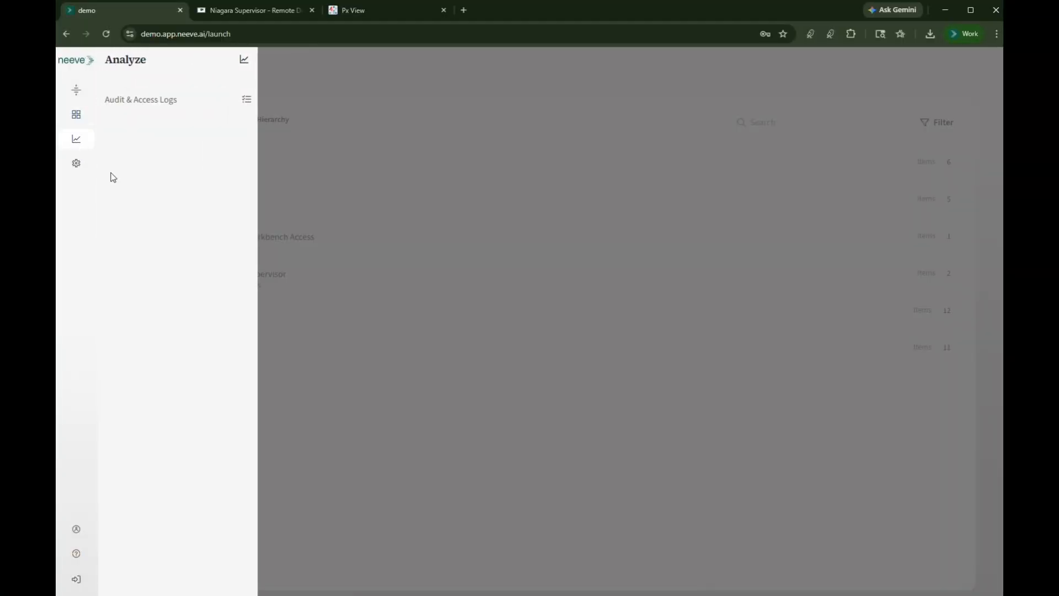
{"action": "left_click", "coordinate": [139, 99]}
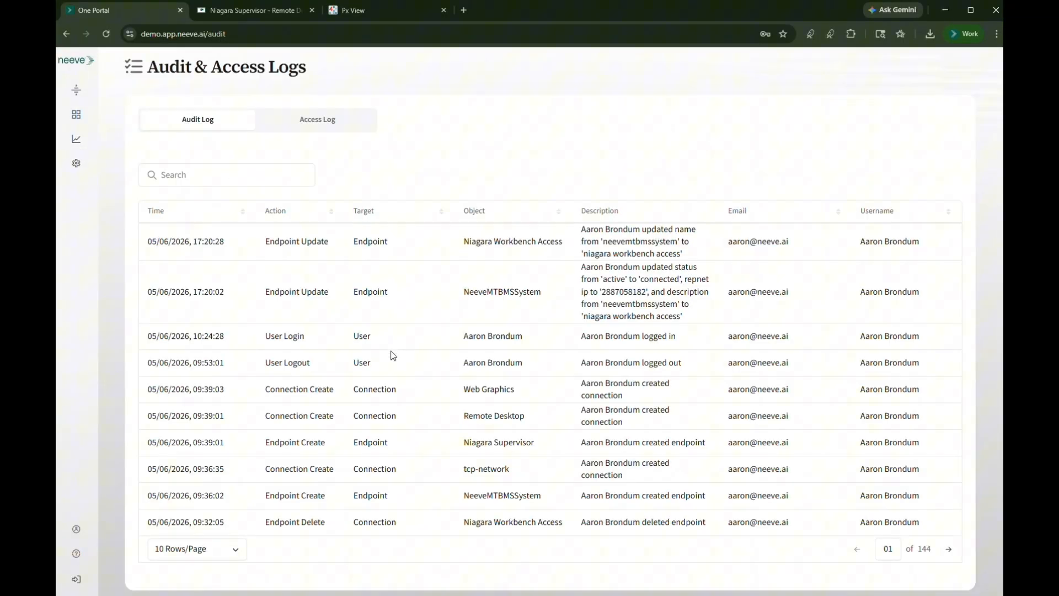
{"action": "left_click", "coordinate": [315, 125]}
{"action": "left_click", "coordinate": [315, 126]}
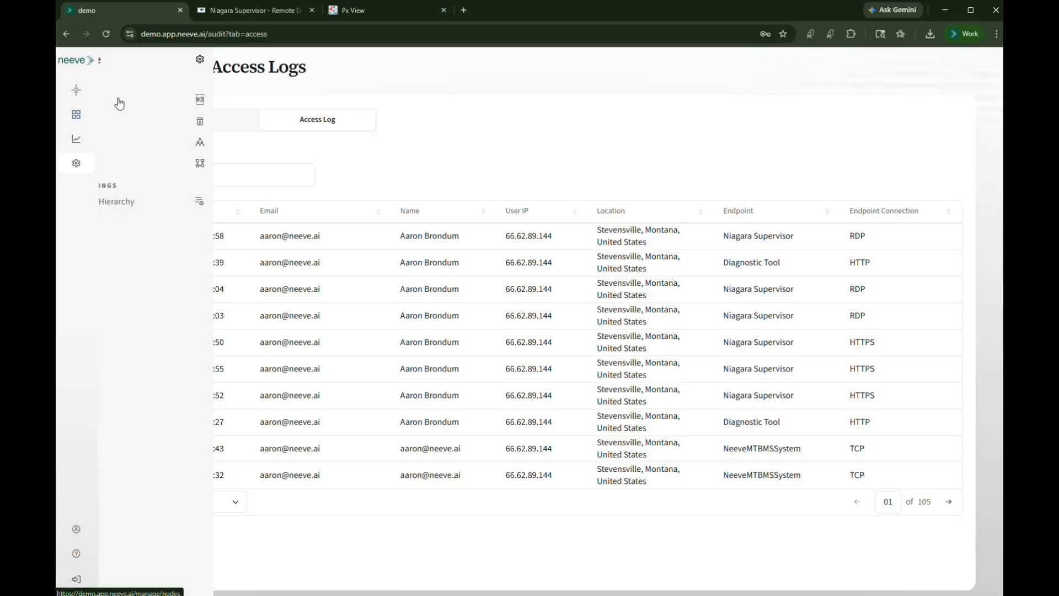
Open the Neeve MT node and review its details, internet connection, system networks, MAC table and node audit log
{"action": "left_click", "coordinate": [113, 201]}
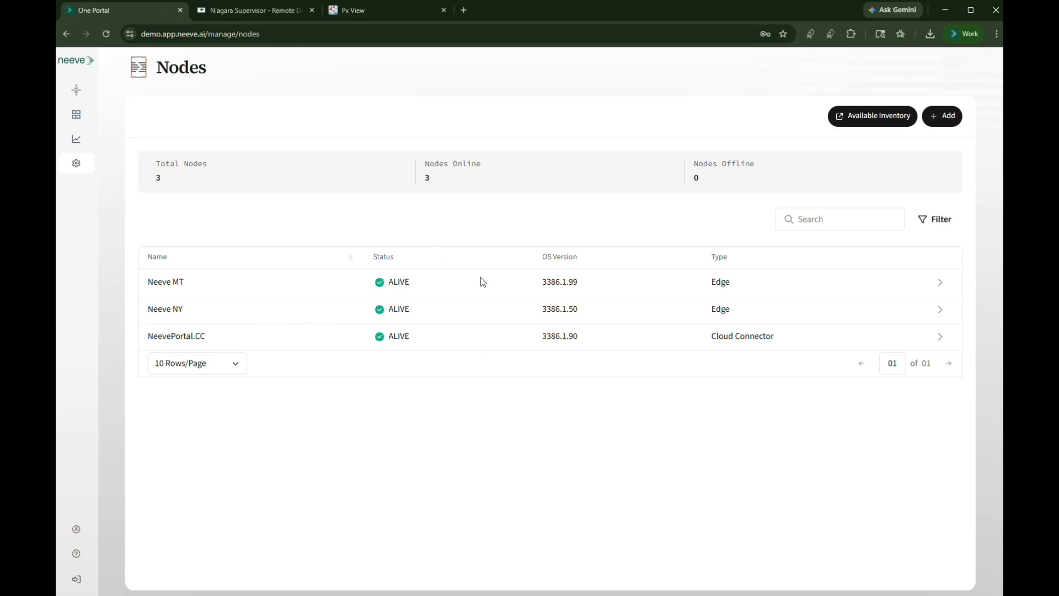
{"action": "left_click", "coordinate": [940, 282]}
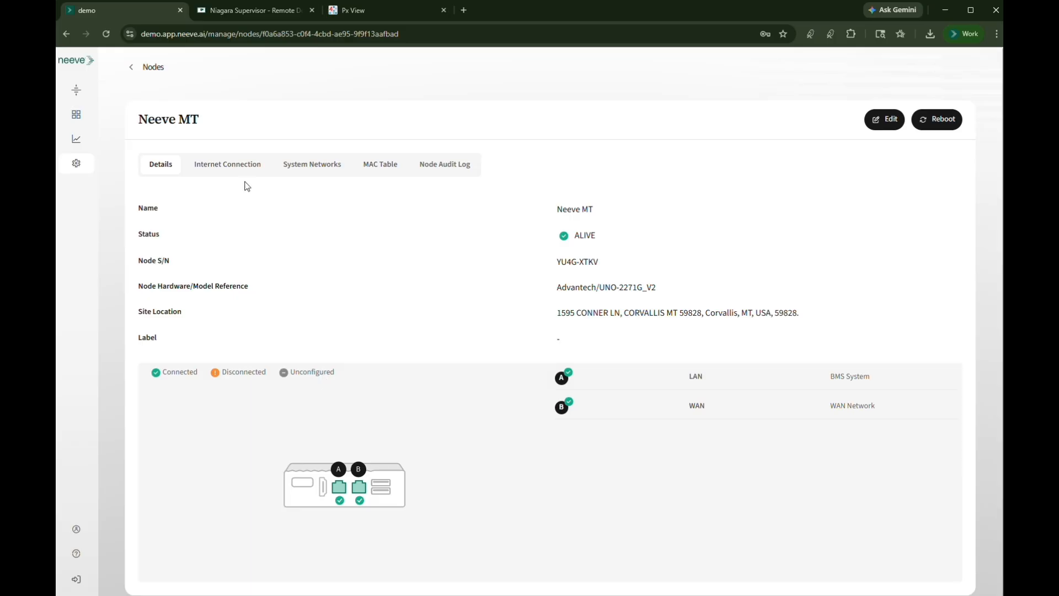
{"action": "left_click", "coordinate": [225, 169]}
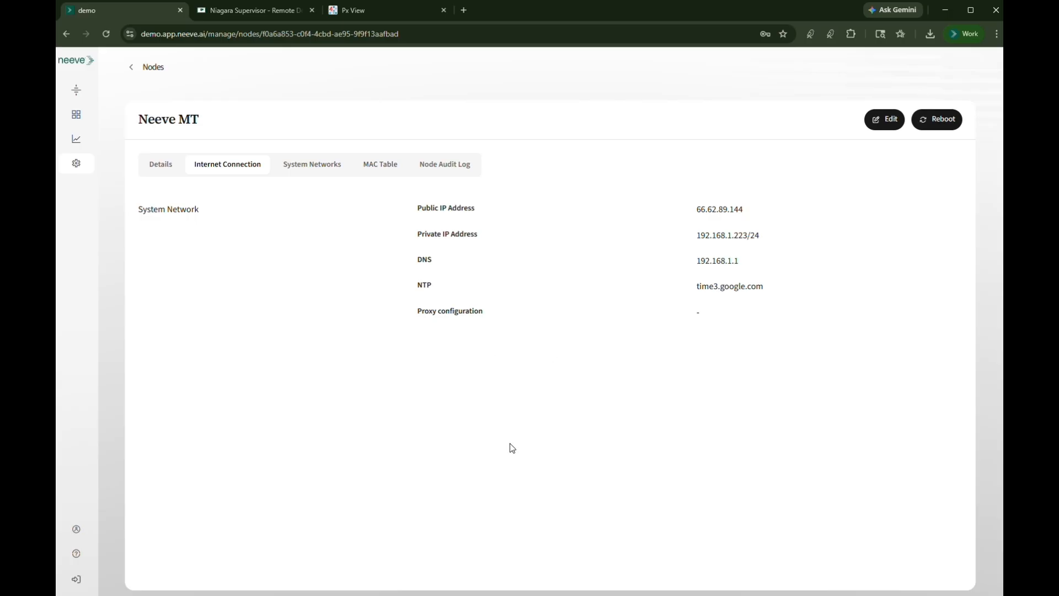
{"action": "left_click", "coordinate": [315, 169]}
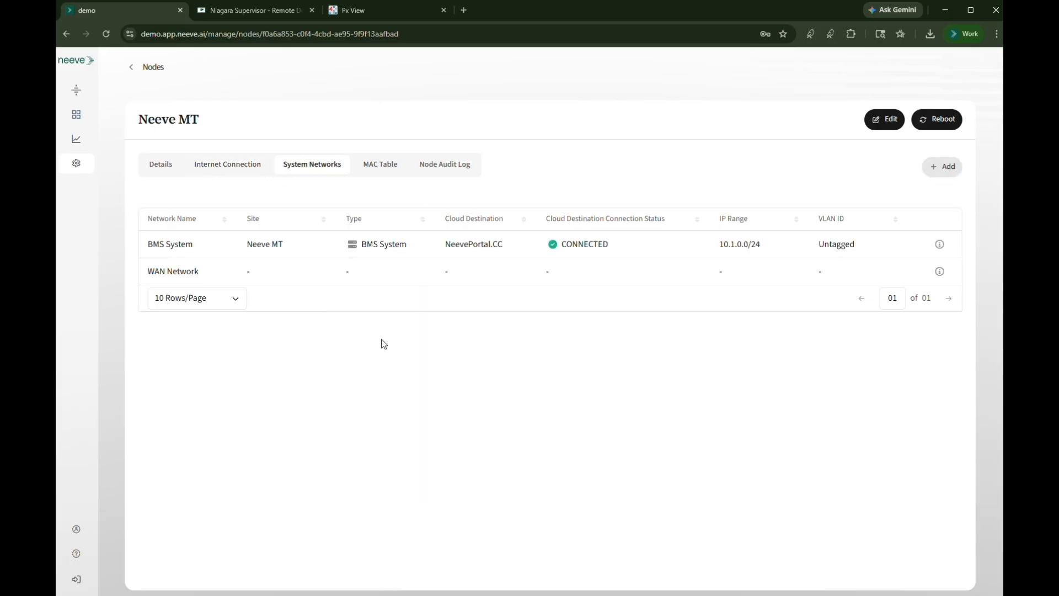
{"action": "left_click", "coordinate": [379, 173]}
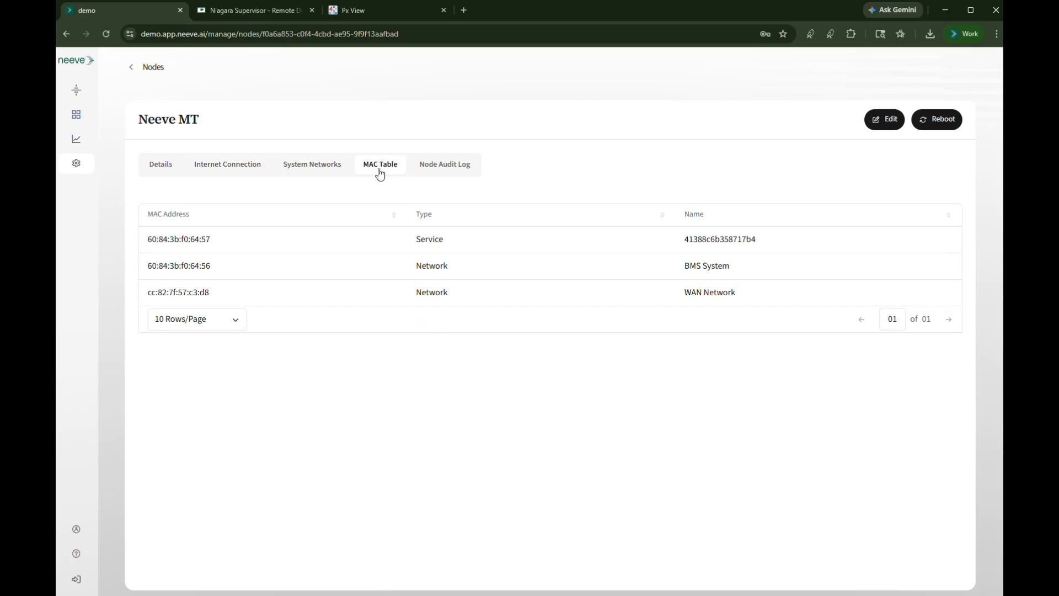
{"action": "left_click", "coordinate": [450, 171]}
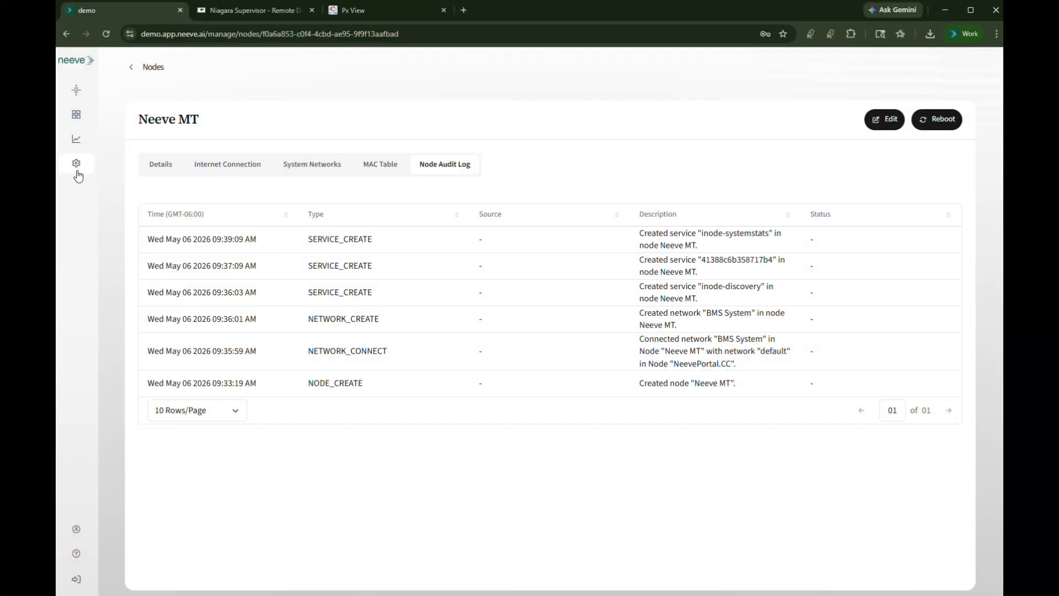
View the managed endpoints list and the account's profile page
{"action": "left_click", "coordinate": [76, 173]}
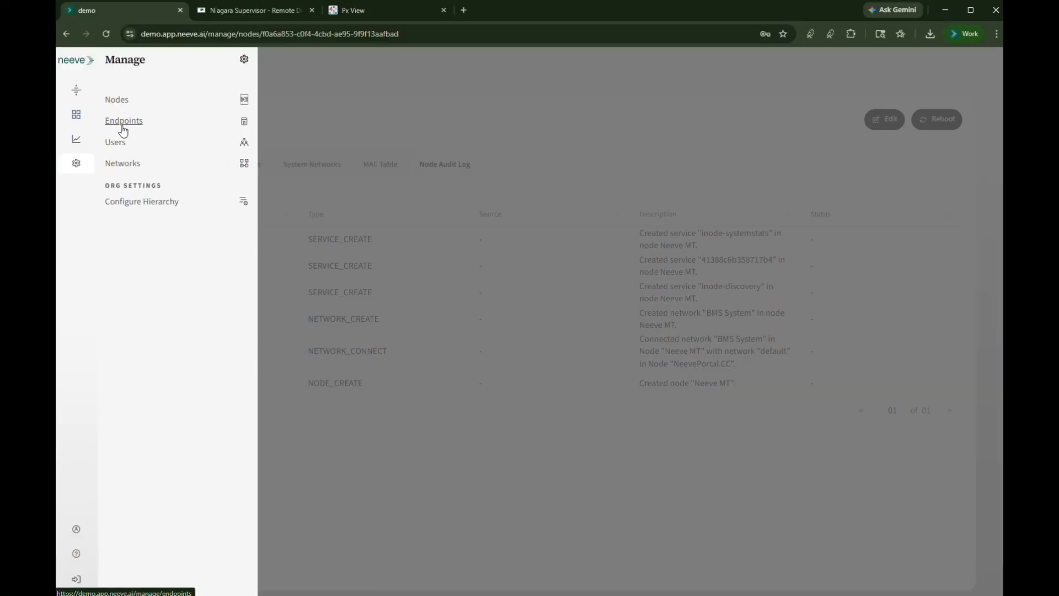
{"action": "left_click", "coordinate": [122, 131]}
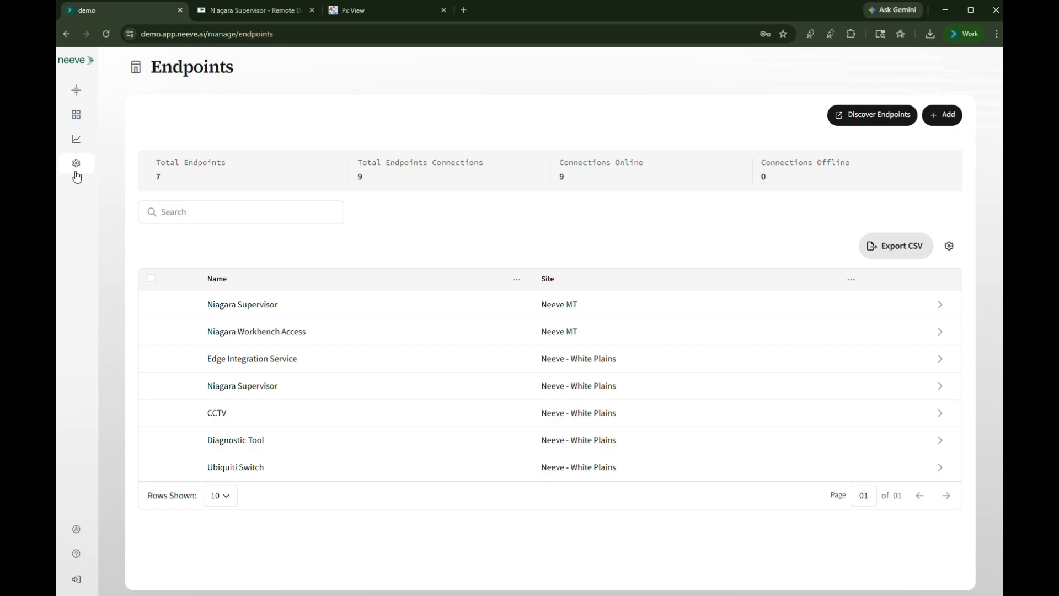
{"action": "left_click", "coordinate": [76, 168]}
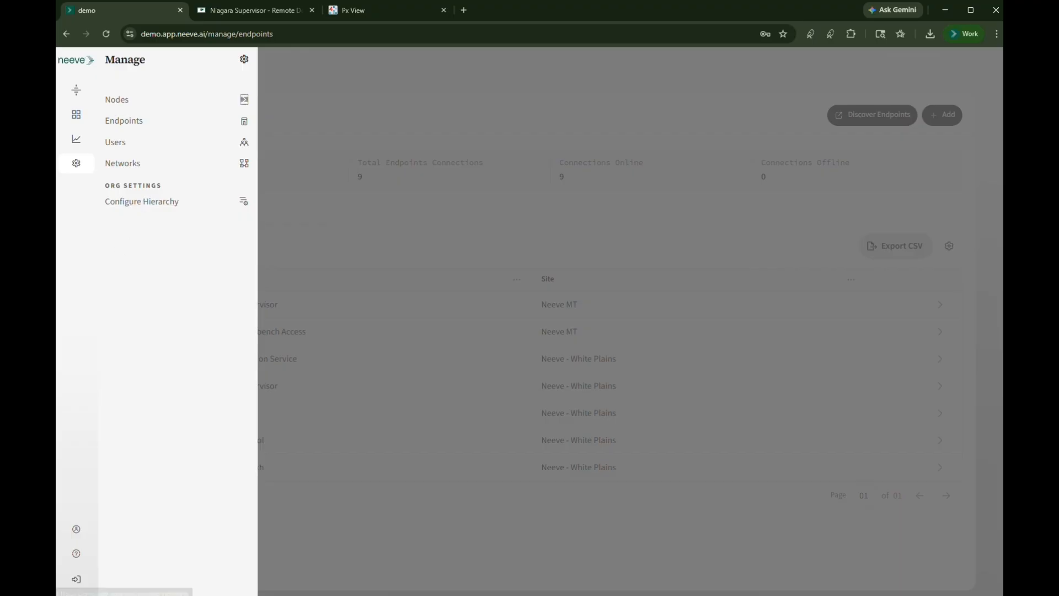
{"action": "left_click", "coordinate": [77, 531]}
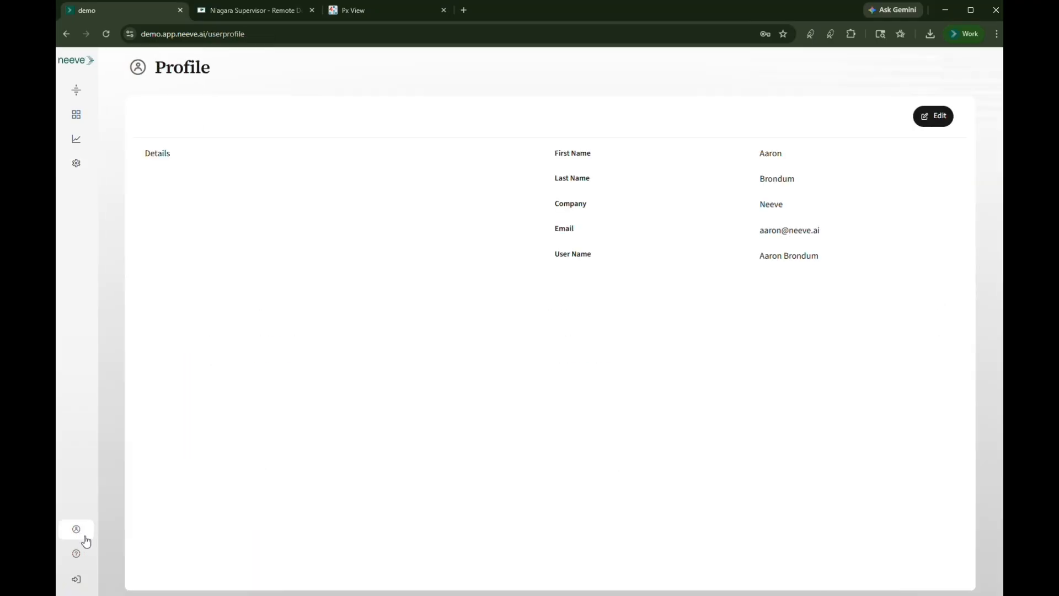
View the support options and begin the Setup & Configure Remote Access workflow
{"action": "left_click", "coordinate": [76, 553]}
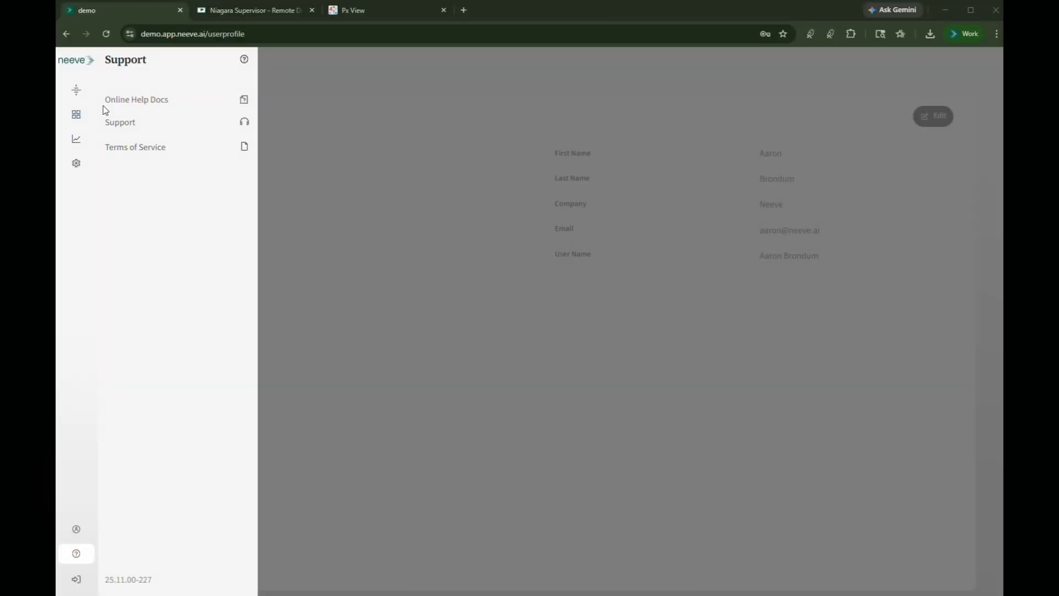
{"action": "left_click", "coordinate": [78, 92]}
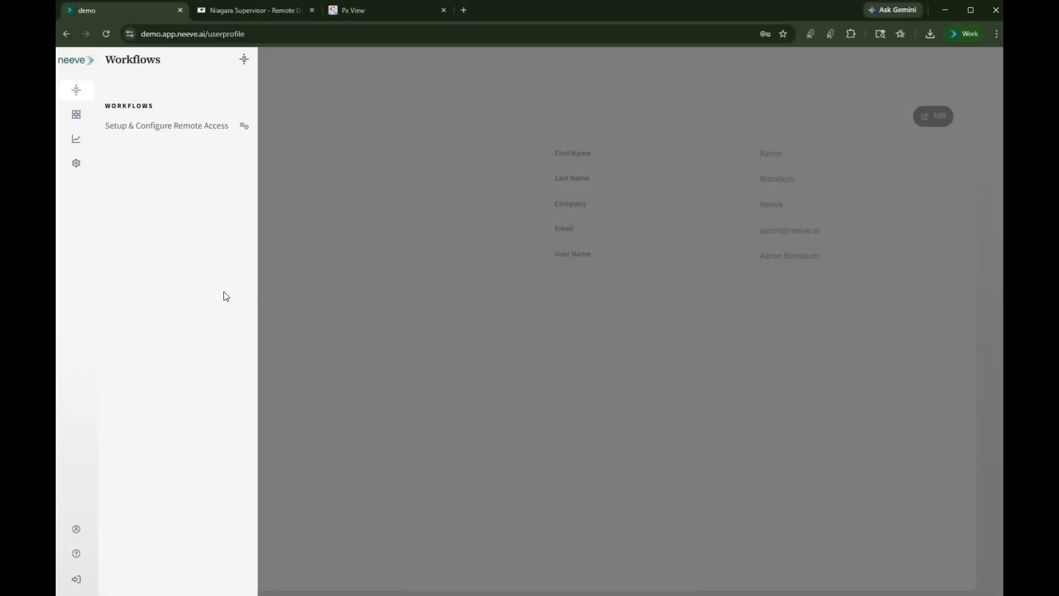
{"action": "left_click", "coordinate": [145, 126]}
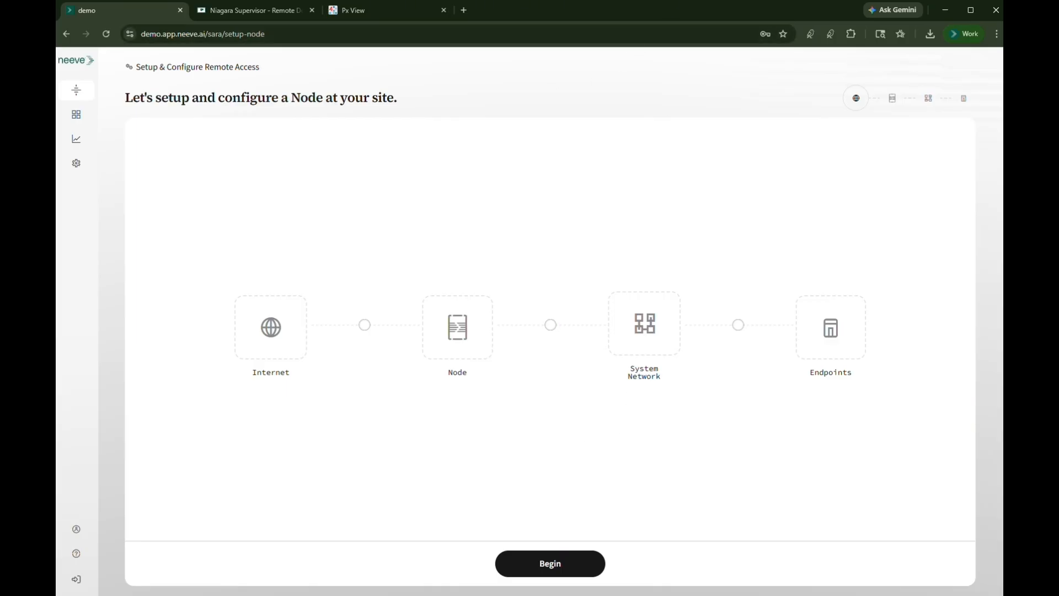
{"action": "left_click", "coordinate": [552, 563]}
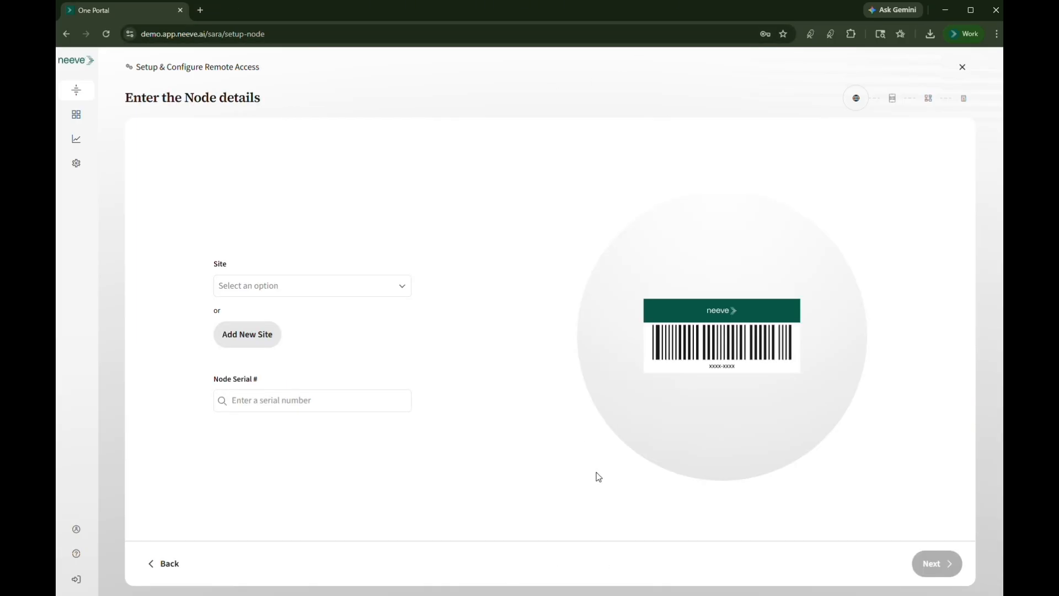
Select the Neeve SF site and the node with serial number YU4G-XTKV, and submit the node details
{"action": "left_click", "coordinate": [405, 294]}
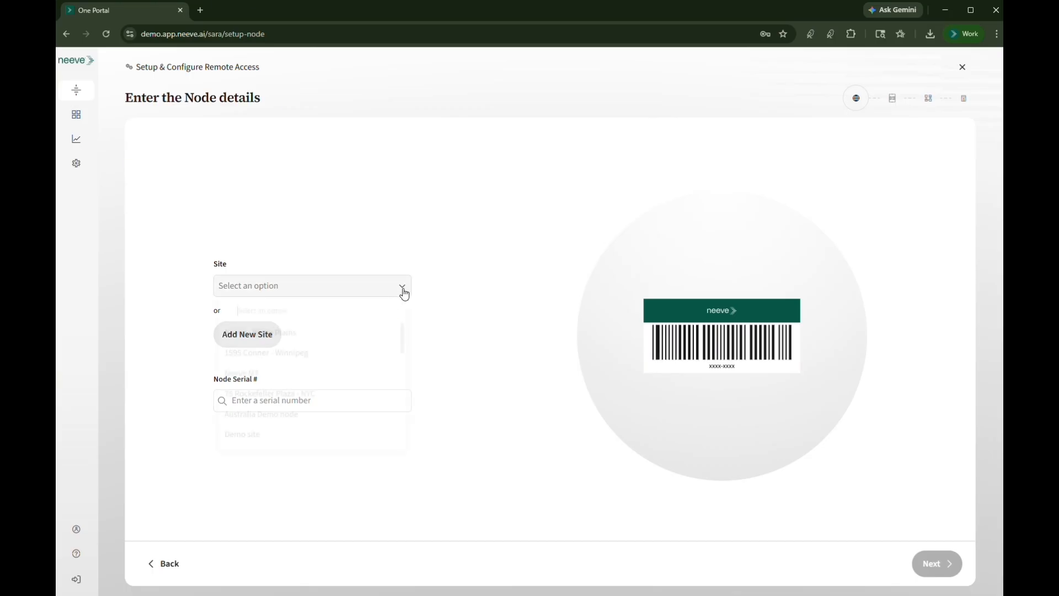
{"action": "scroll", "coordinate": [378, 362], "scroll_direction": "down", "scroll_amount": 5}
{"action": "scroll", "coordinate": [369, 397], "scroll_direction": "down", "scroll_amount": 3}
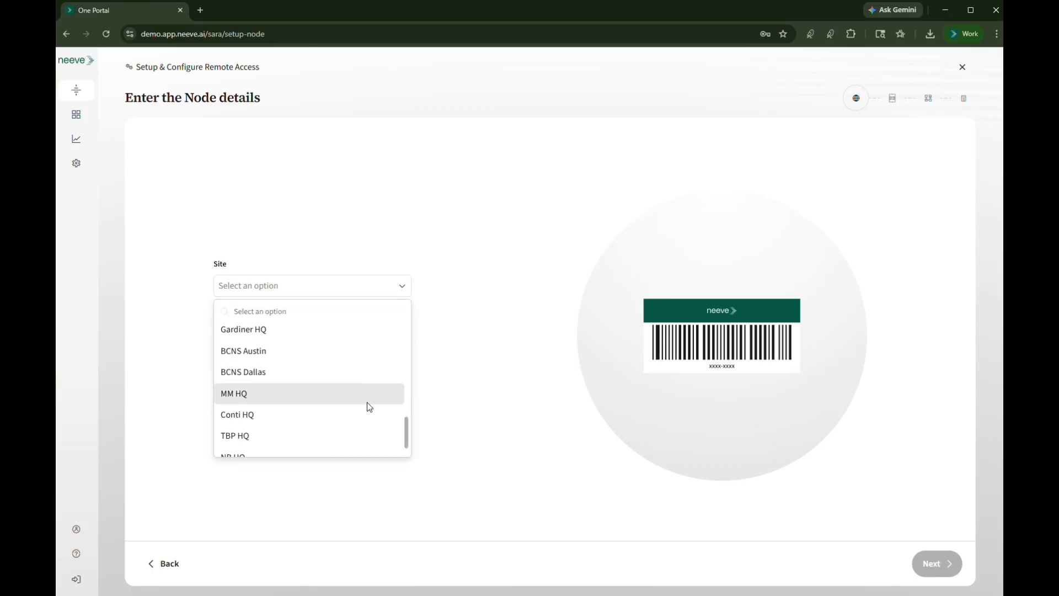
{"action": "left_click", "coordinate": [311, 451]}
{"action": "left_click", "coordinate": [279, 403]}
{"action": "type", "text": "Y"}
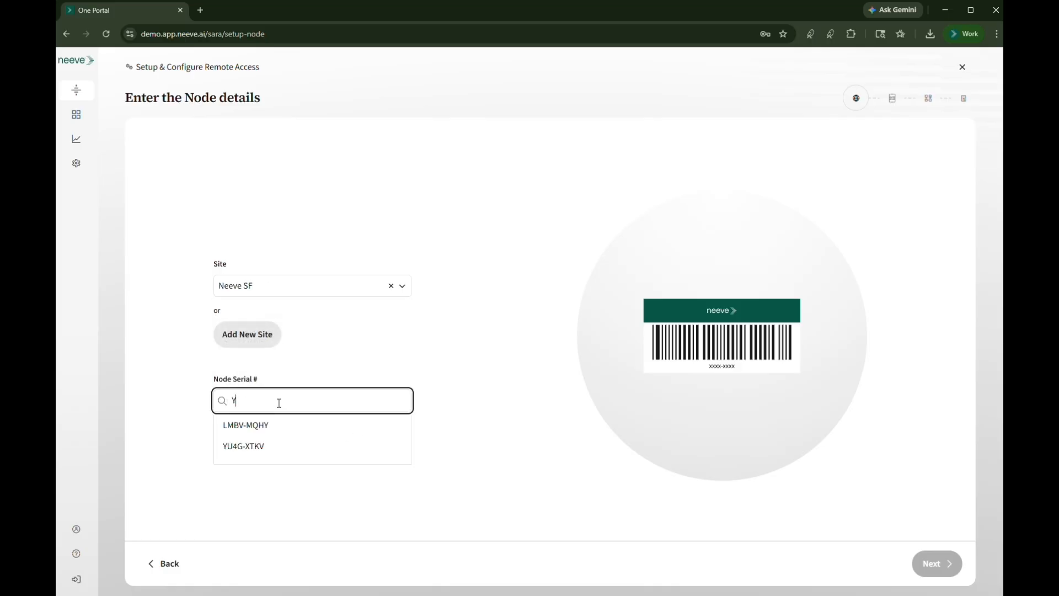
{"action": "left_click", "coordinate": [262, 457]}
{"action": "left_click", "coordinate": [936, 563]}
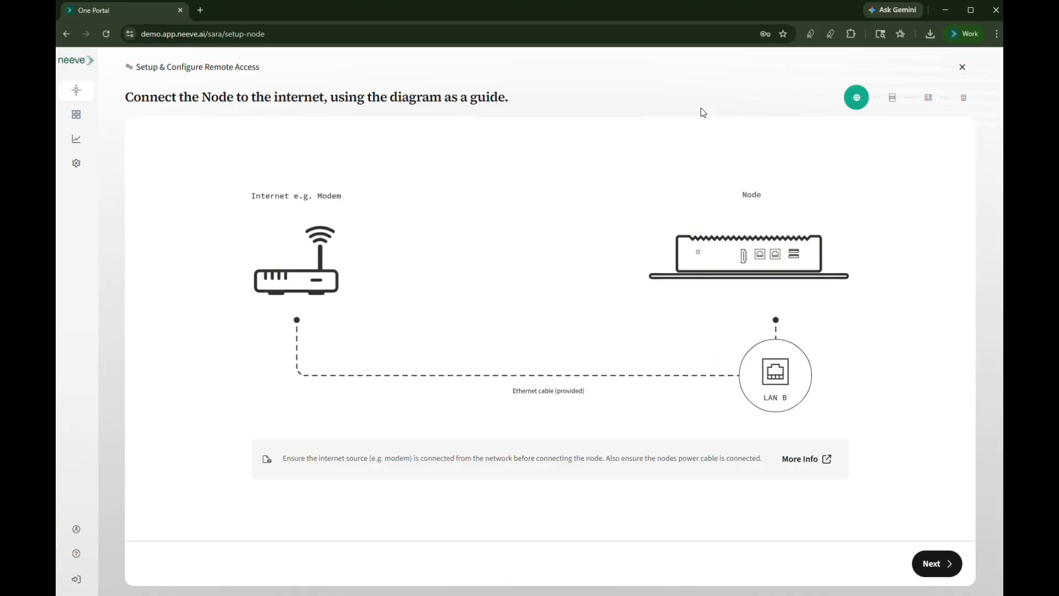
Validate the node's internet connection and proceed past the system network wiring guide to the network ports
{"action": "left_click", "coordinate": [933, 565]}
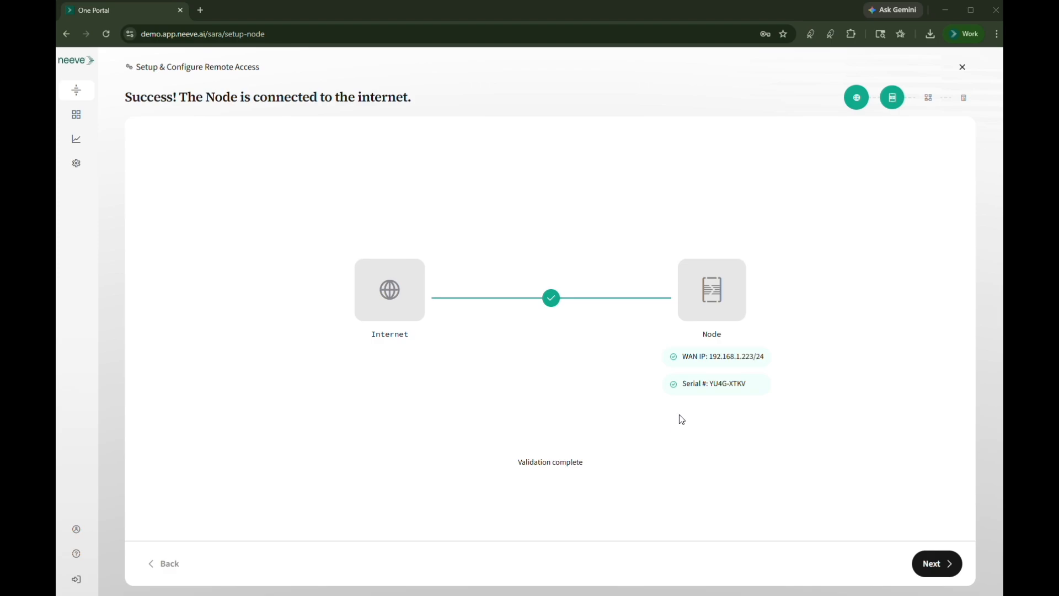
{"action": "left_click", "coordinate": [935, 564]}
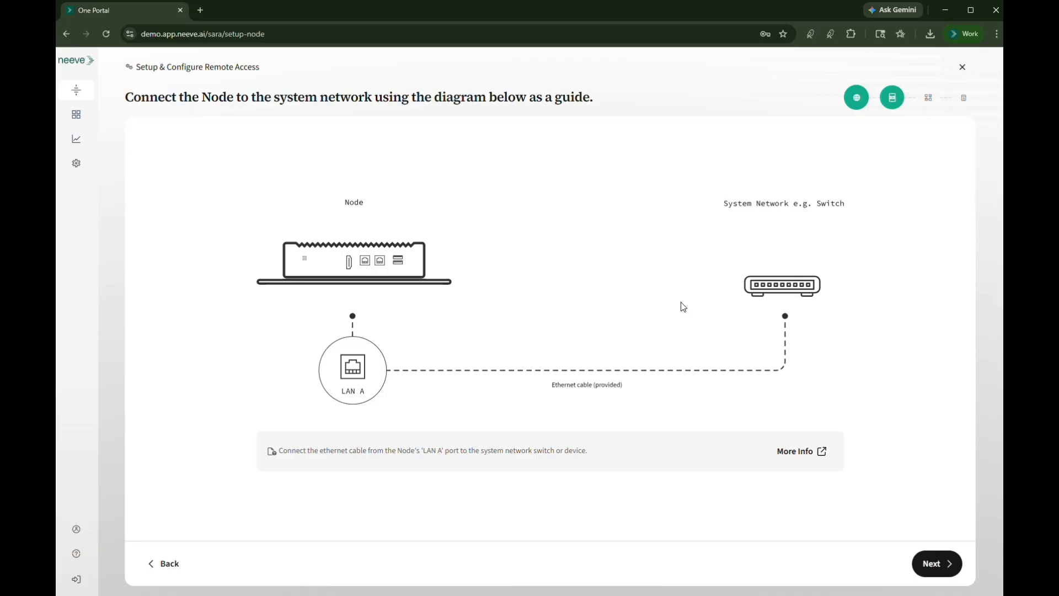
{"action": "left_click", "coordinate": [932, 570]}
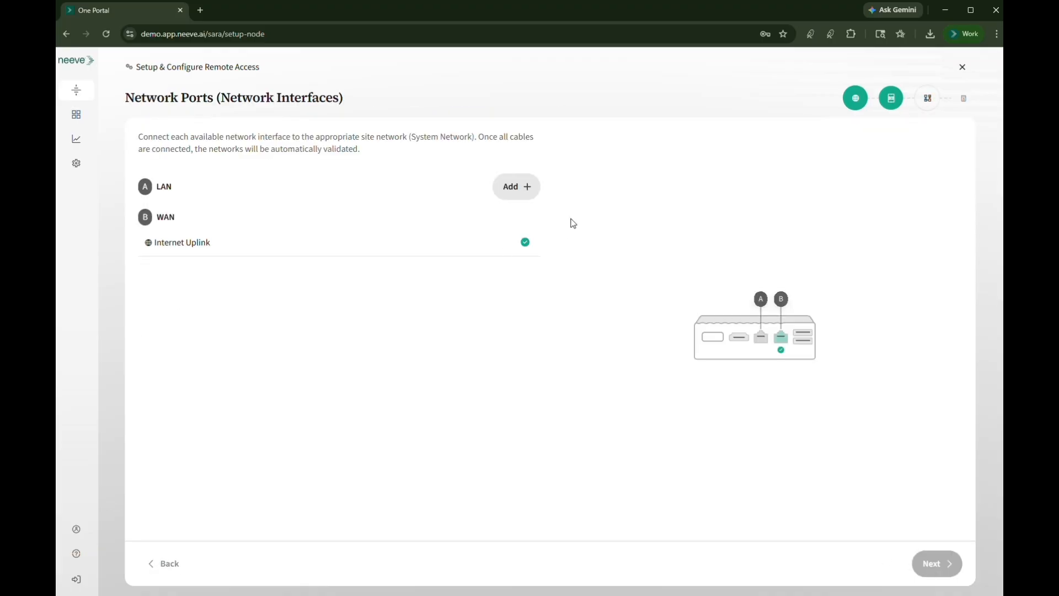
Start a LAN system network of type BMS System with static address 10.1.0.5/24 and WAN Network as default destination
{"action": "left_click", "coordinate": [536, 195]}
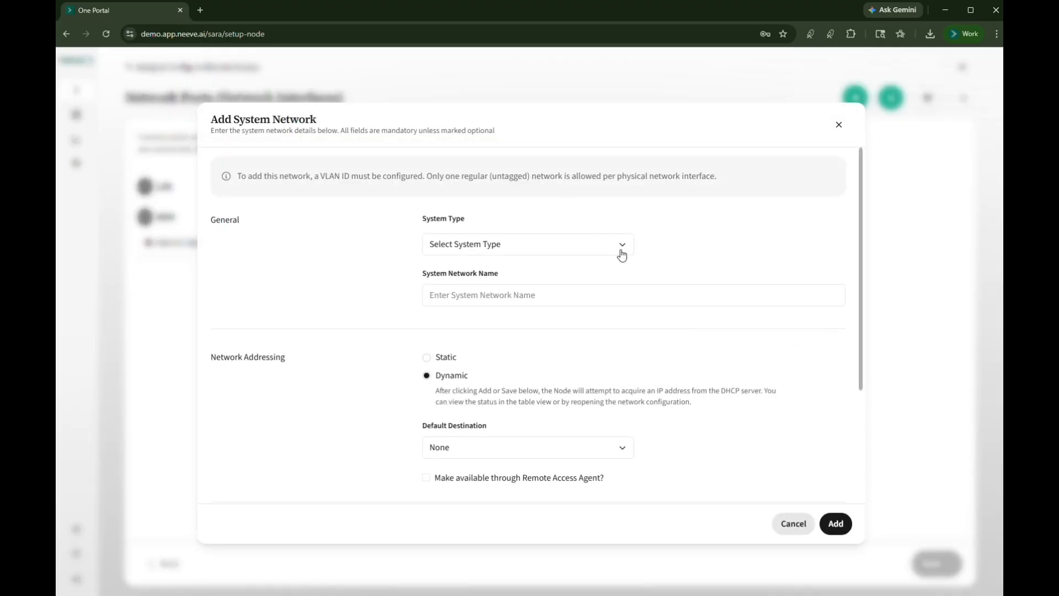
{"action": "left_click", "coordinate": [626, 252]}
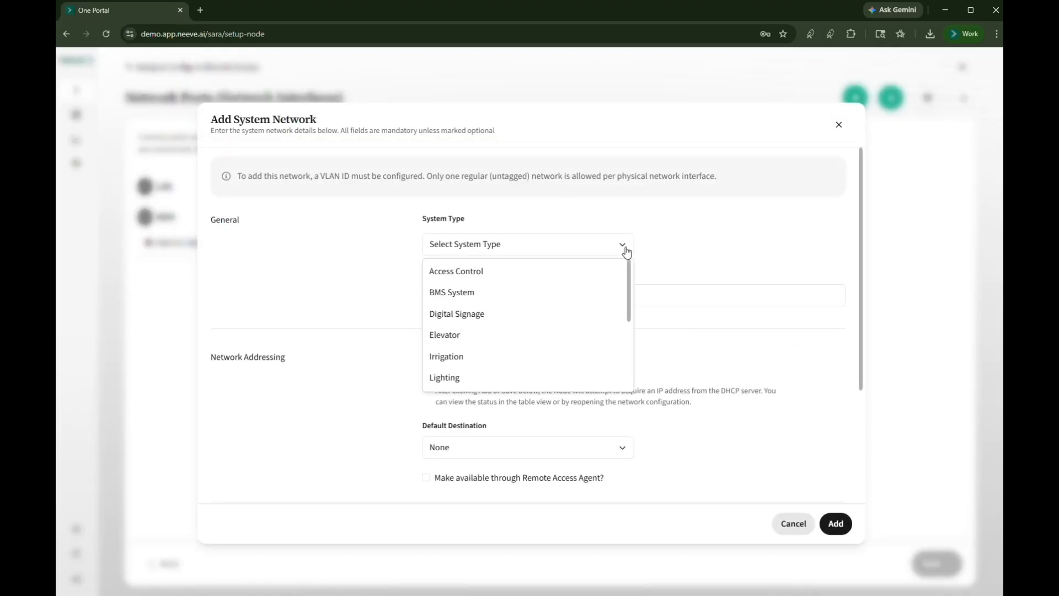
{"action": "left_click", "coordinate": [557, 294]}
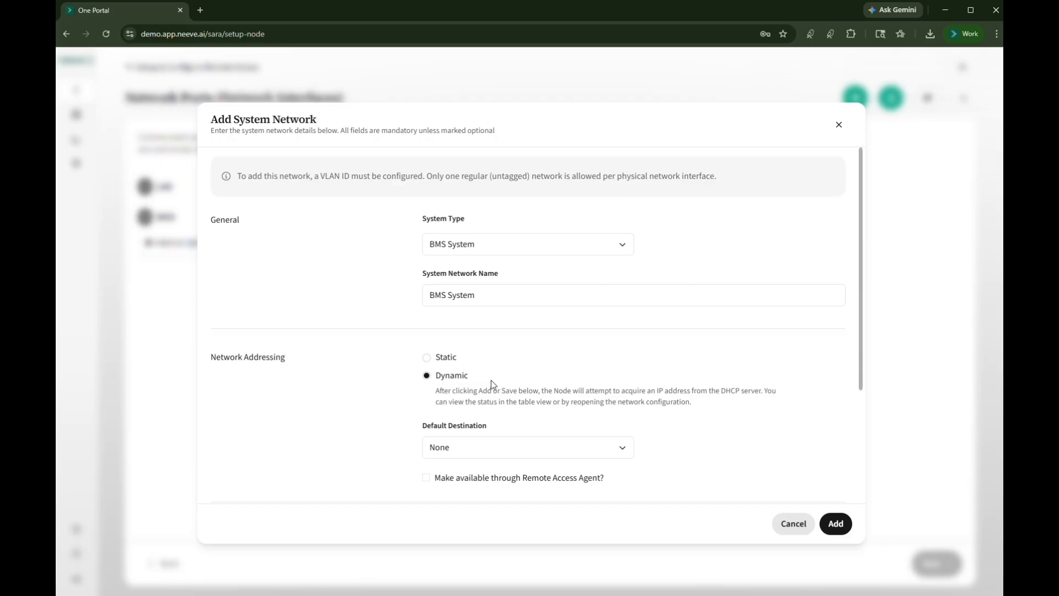
{"action": "left_click", "coordinate": [427, 358]}
{"action": "left_click", "coordinate": [492, 422]}
{"action": "left_click", "coordinate": [514, 451]}
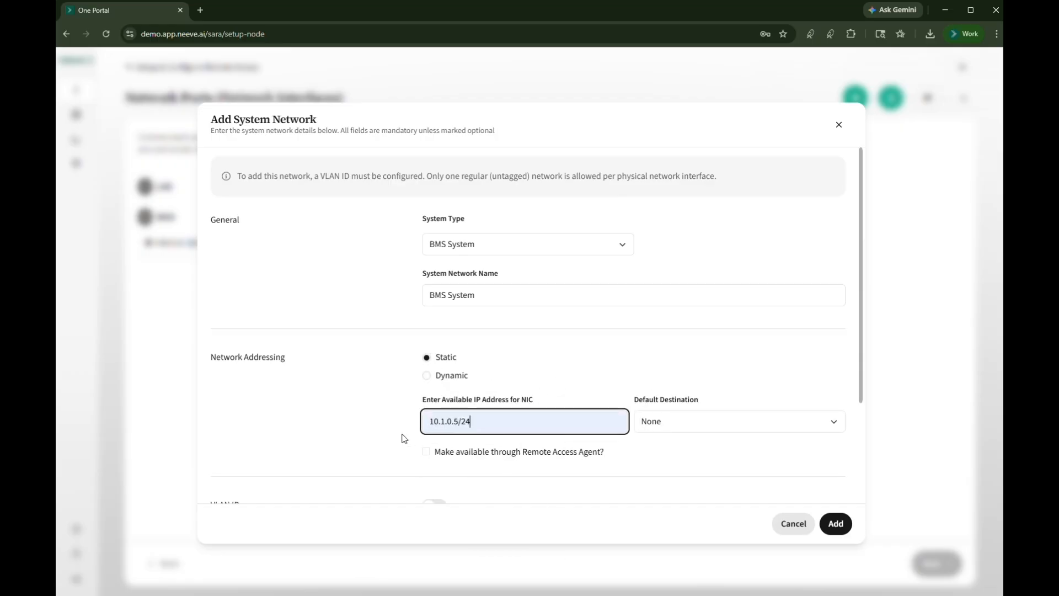
{"action": "left_click", "coordinate": [716, 425]}
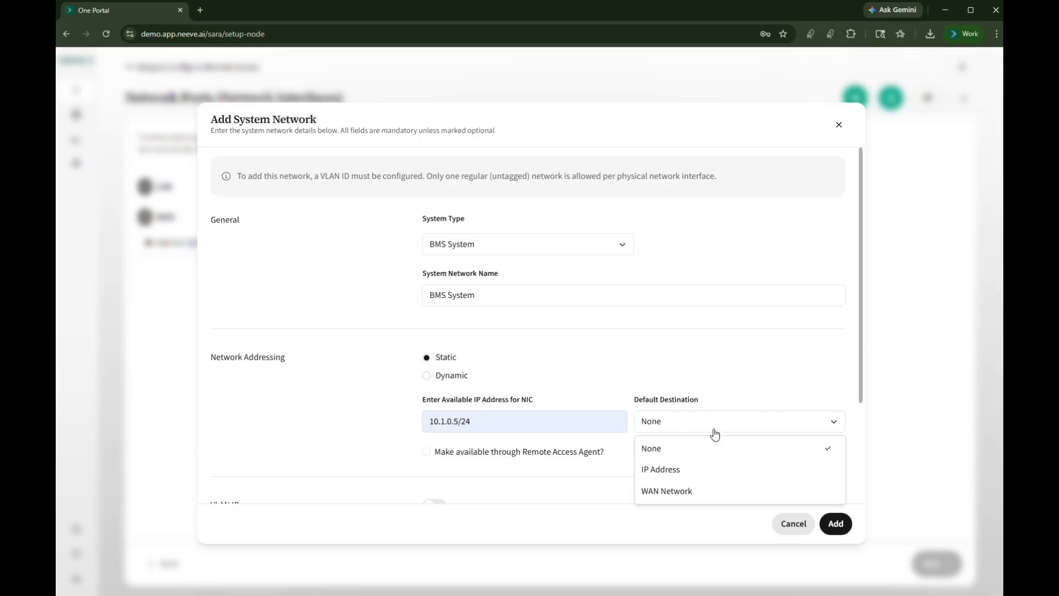
{"action": "left_click", "coordinate": [705, 491]}
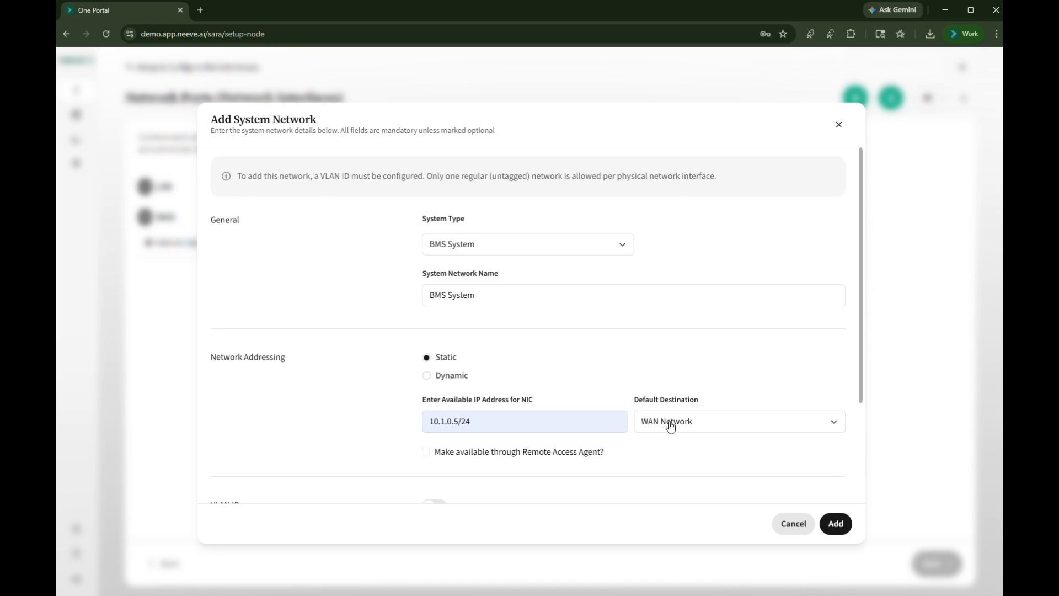
Make the BMS System network available through Remote Access Agent with ports 4911, 5011 and service IP address 10.1.0.6
{"action": "scroll", "coordinate": [601, 386], "scroll_direction": "down", "scroll_amount": 2}
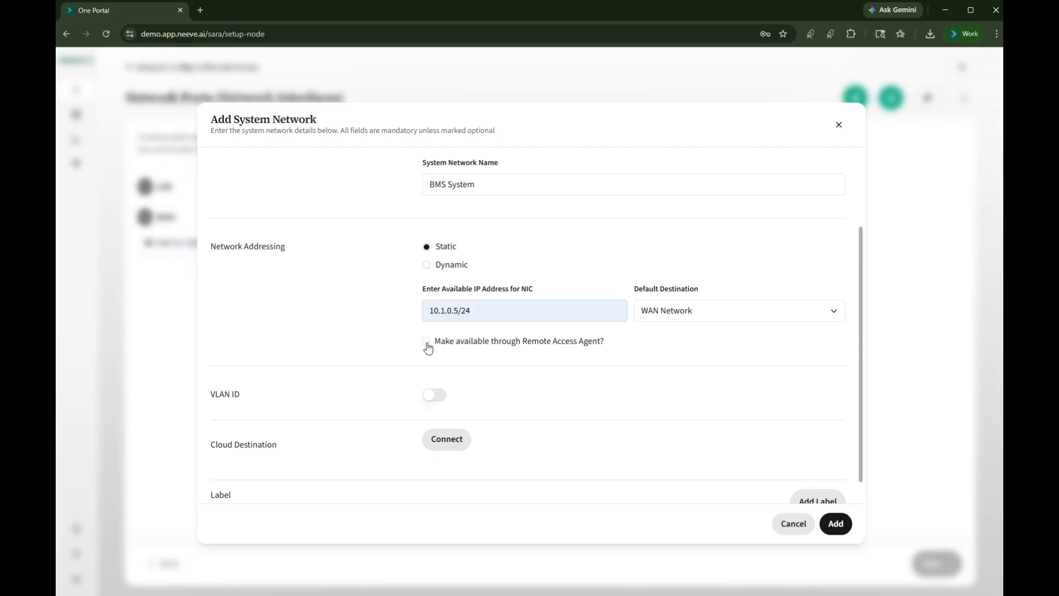
{"action": "left_click", "coordinate": [427, 343]}
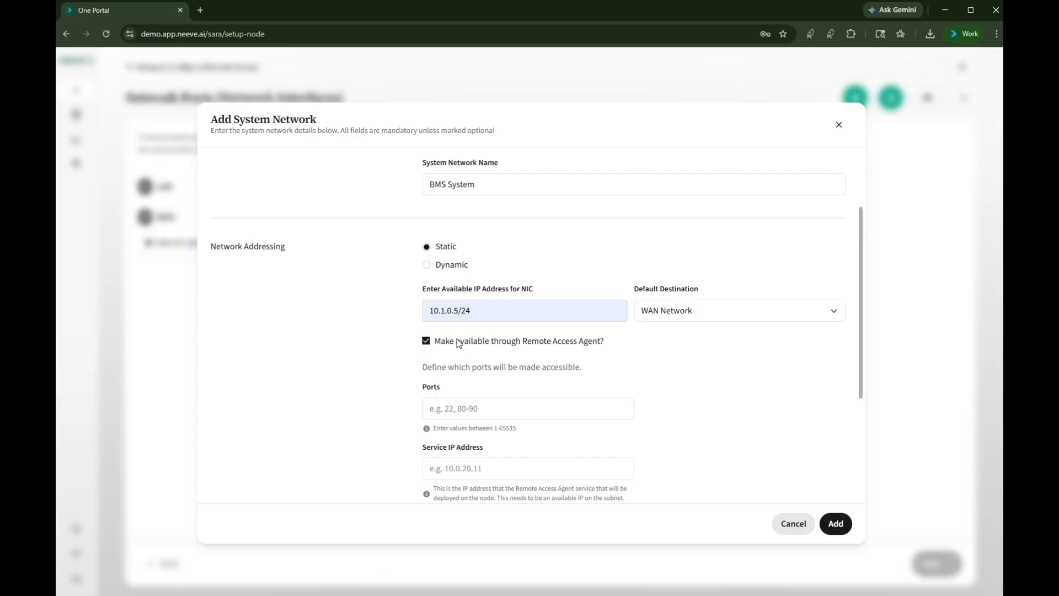
{"action": "left_click", "coordinate": [480, 407]}
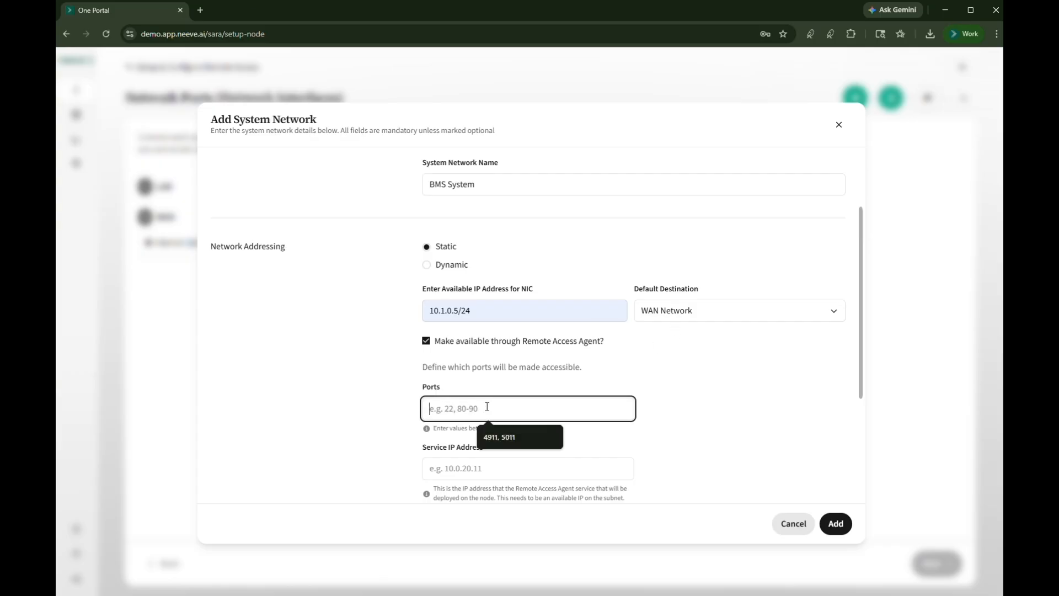
{"action": "left_click", "coordinate": [512, 439]}
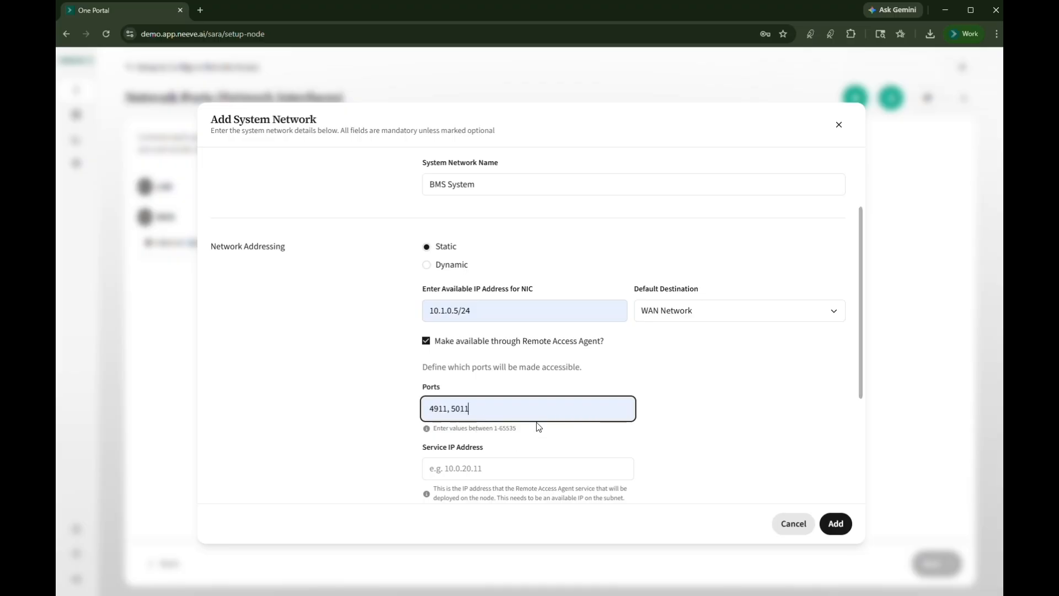
{"action": "left_click", "coordinate": [467, 472]}
{"action": "type", "text": "10.1.0.6"}
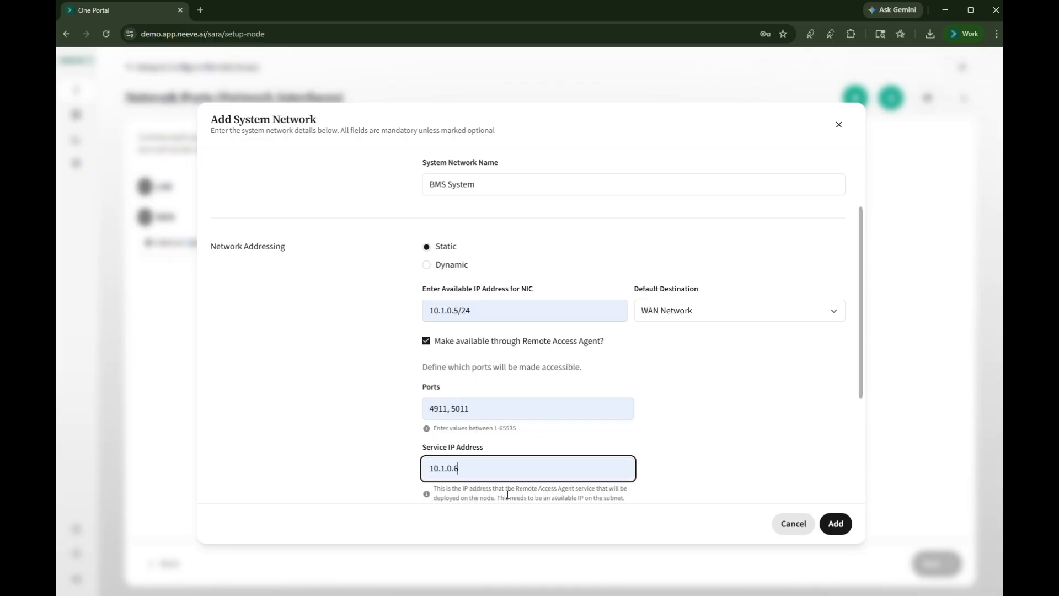
Connect the network to the NeevePortal.CC cloud destination and add the configured system network
{"action": "scroll", "coordinate": [699, 423], "scroll_direction": "down", "scroll_amount": 2}
{"action": "scroll", "coordinate": [698, 423], "scroll_direction": "down", "scroll_amount": 2}
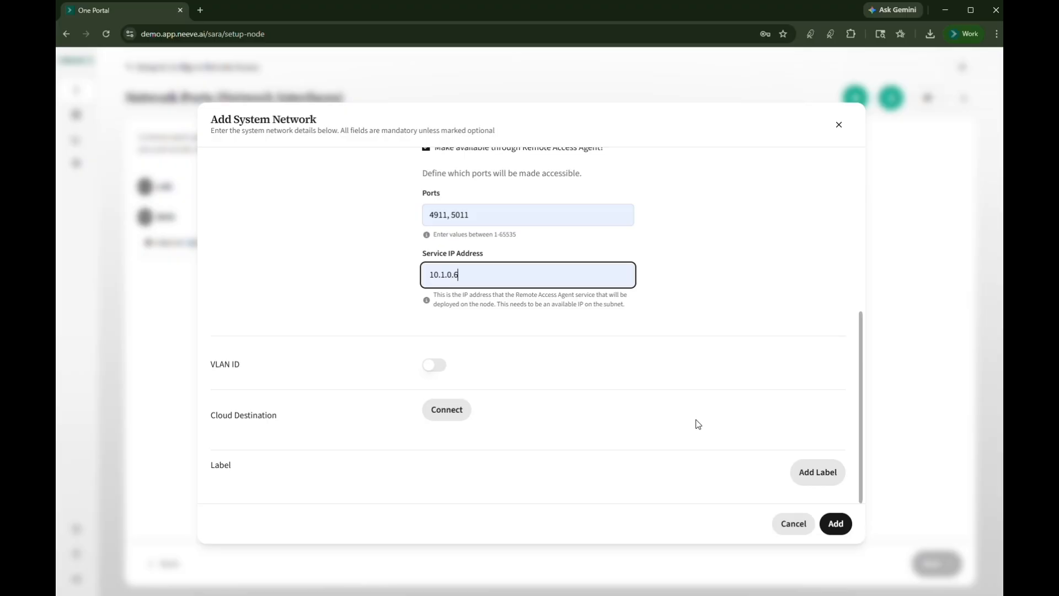
{"action": "left_click", "coordinate": [453, 421]}
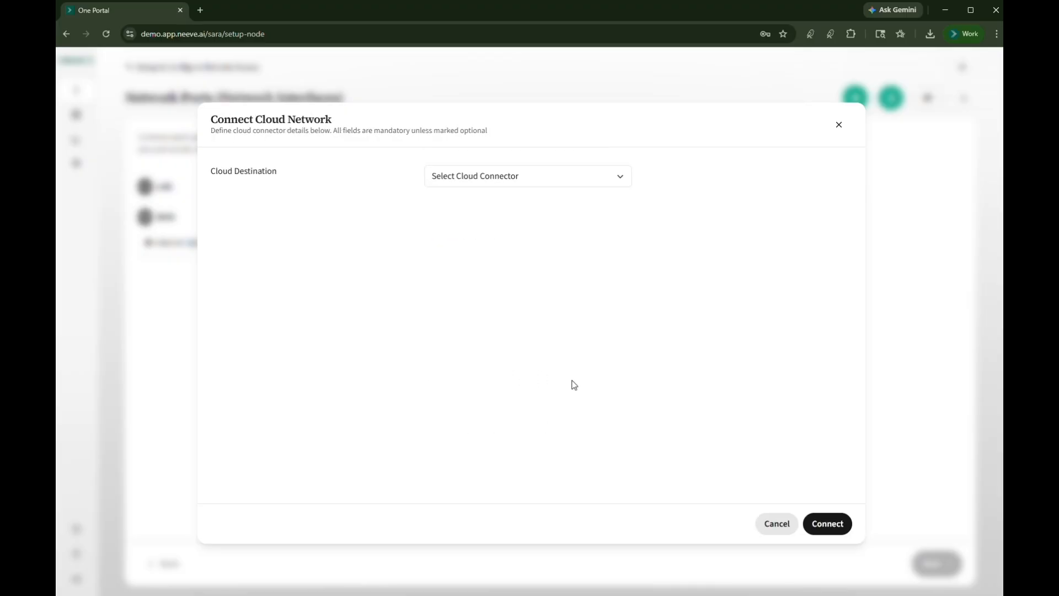
{"action": "left_click", "coordinate": [557, 181]}
{"action": "left_click", "coordinate": [502, 204]}
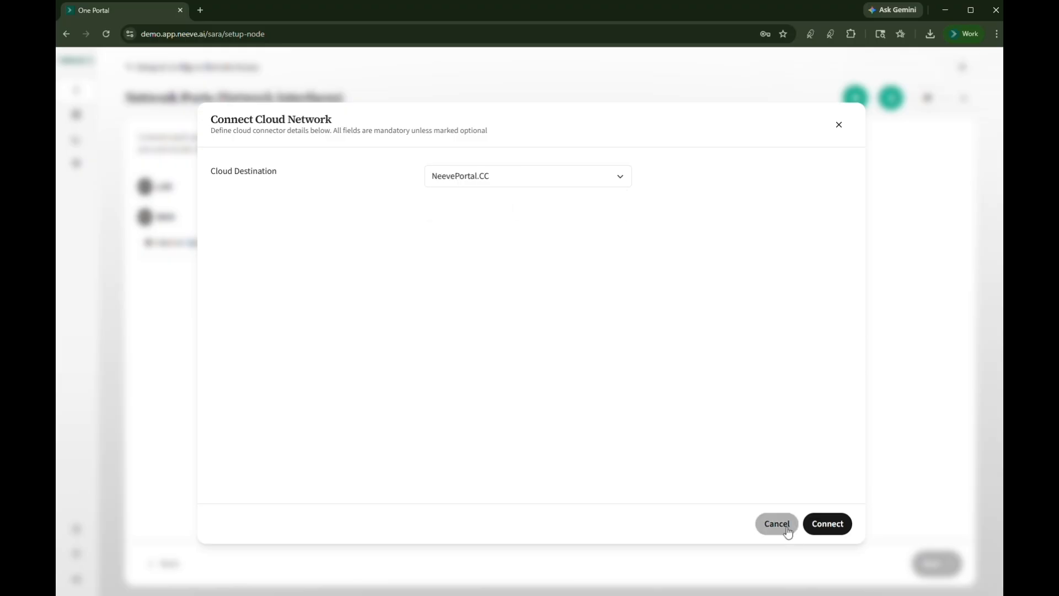
{"action": "left_click", "coordinate": [828, 524]}
{"action": "left_click", "coordinate": [839, 529]}
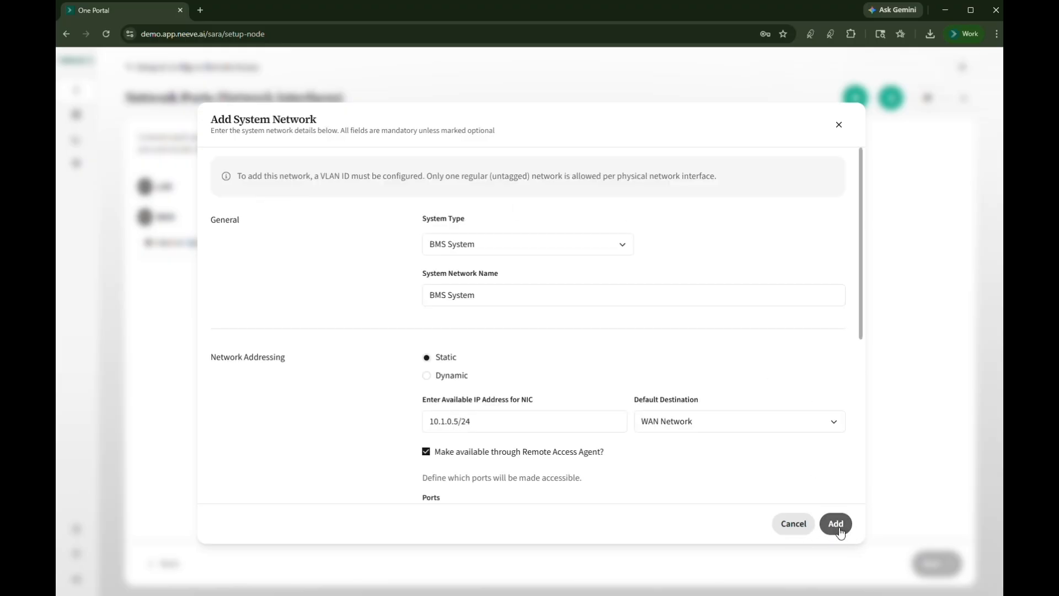
Proceed through network validation to the discovered endpoints and rename BMSSystem-Endpoint-2 as Niagara Supervisor
{"action": "left_click", "coordinate": [929, 567]}
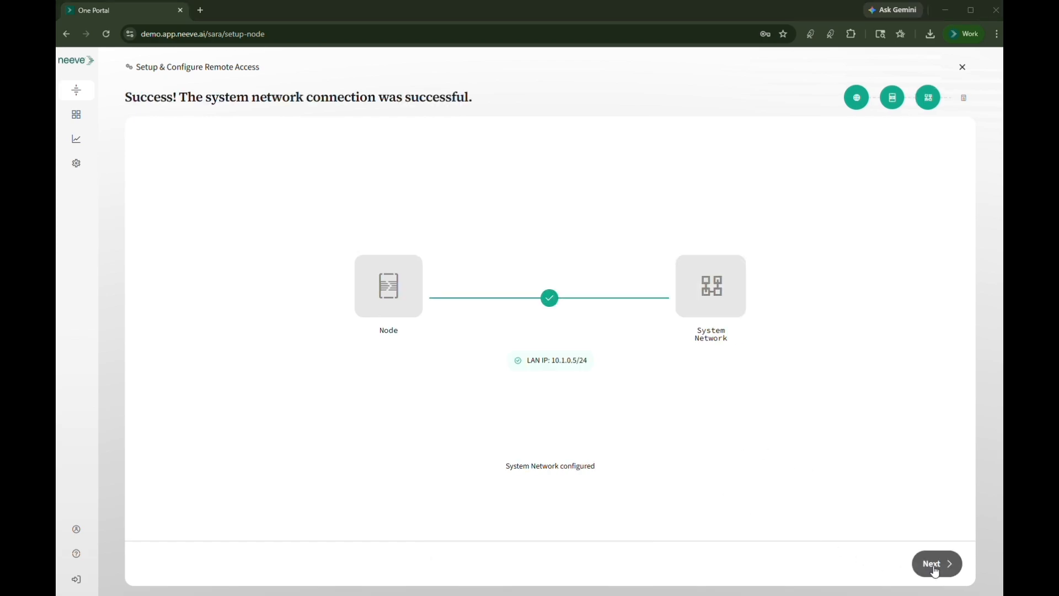
{"action": "left_click", "coordinate": [936, 568]}
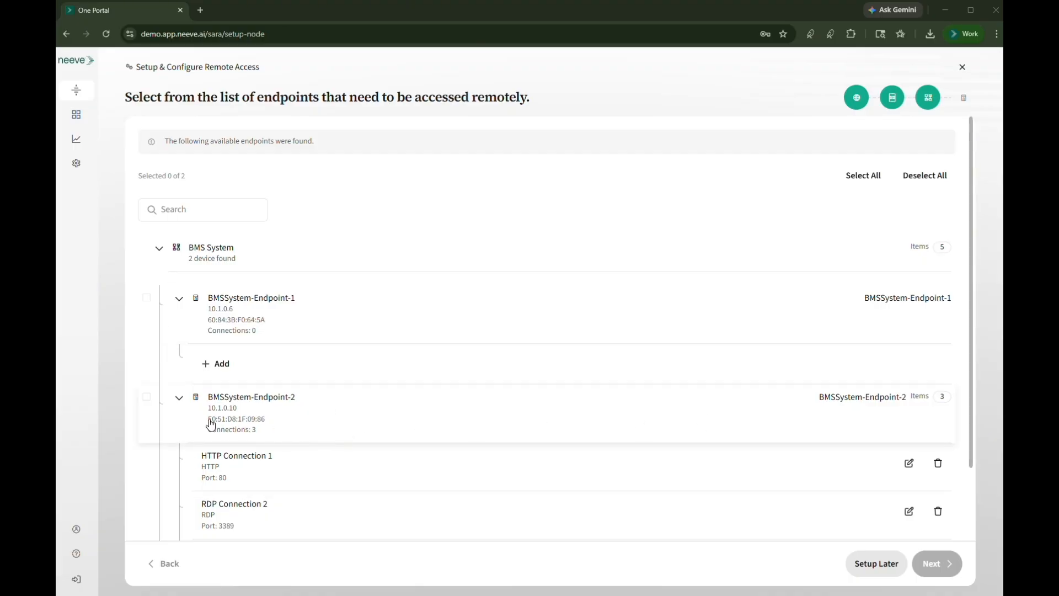
{"action": "left_click", "coordinate": [832, 403]}
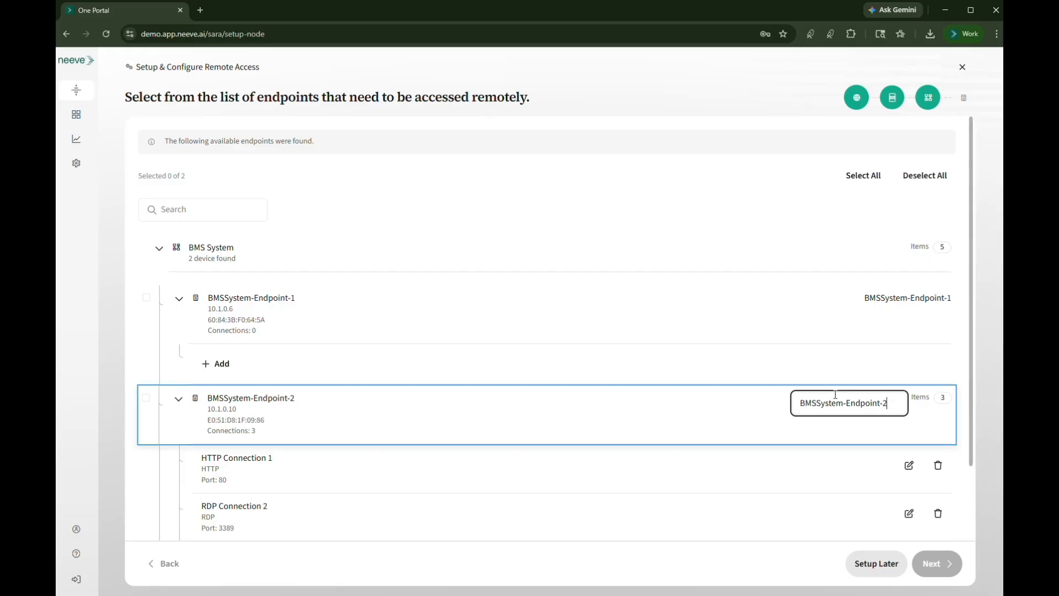
{"action": "left_click_drag", "start_coordinate": [890, 403], "coordinate": [790, 409]}
{"action": "type", "text": "N"}
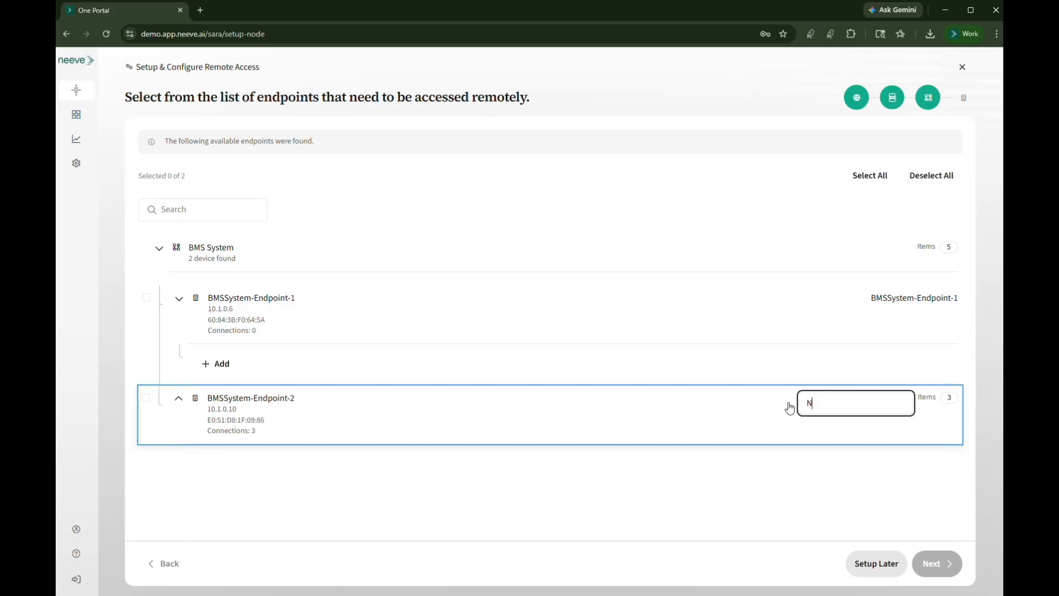
{"action": "type", "text": "iagara Supervisor"}
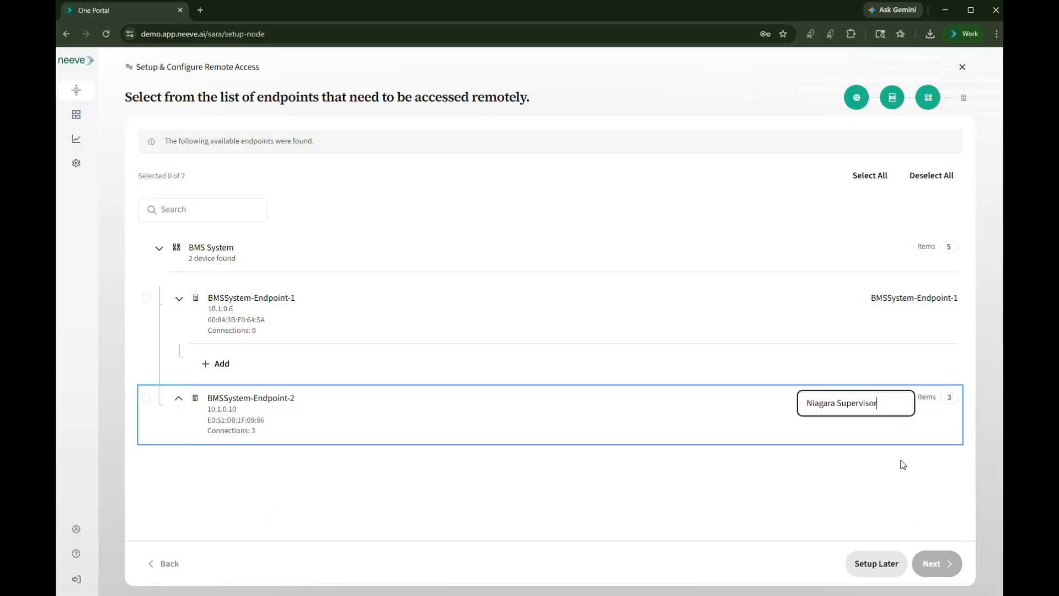
{"action": "key", "text": "Return"}
Expand the Niagara Supervisor endpoint and delete its HTTP connection on port 80
{"action": "left_click", "coordinate": [178, 405]}
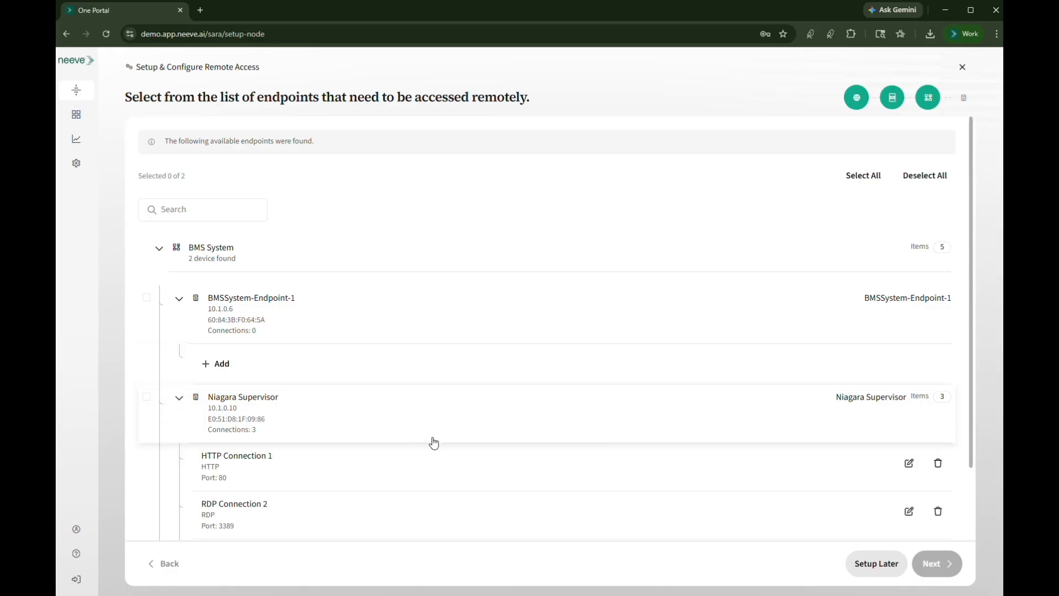
{"action": "scroll", "coordinate": [475, 440], "scroll_direction": "down", "scroll_amount": 2}
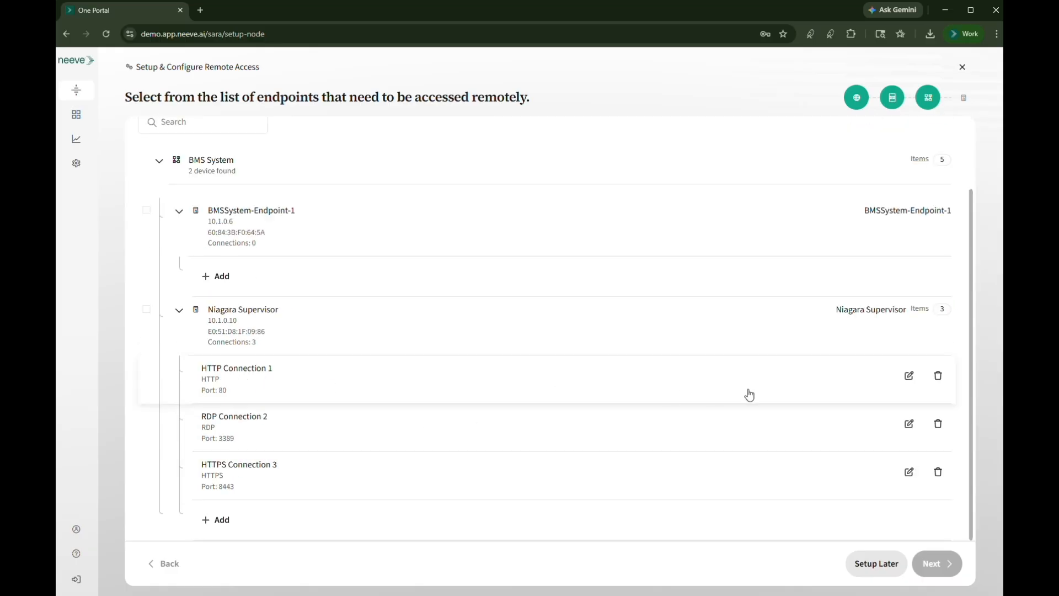
{"action": "left_click", "coordinate": [941, 379]}
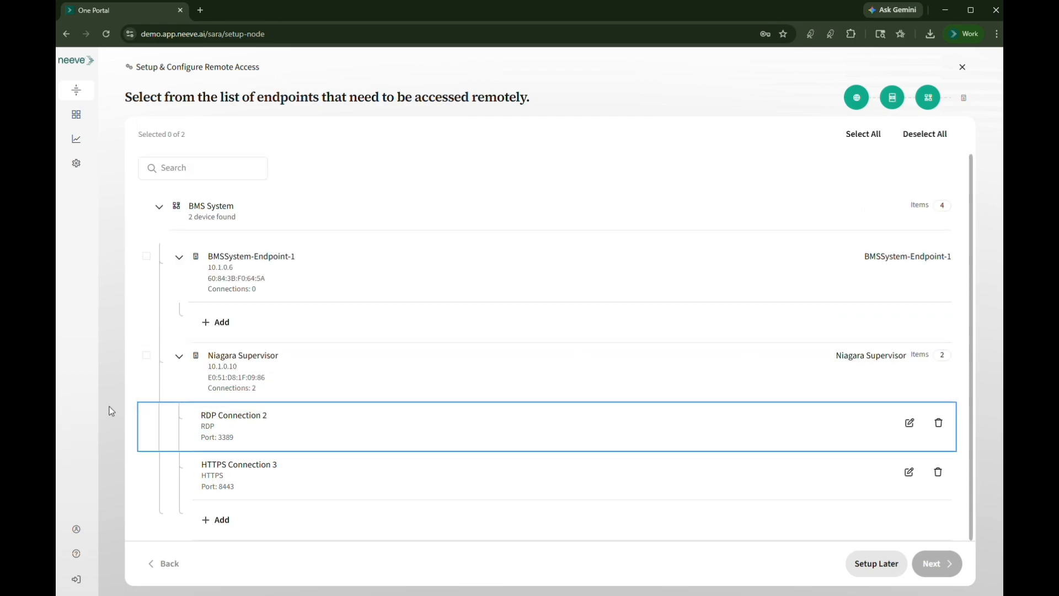
Rename the Niagara Supervisor's RDP connection as Remote Desktop and save it
{"action": "left_click", "coordinate": [909, 422]}
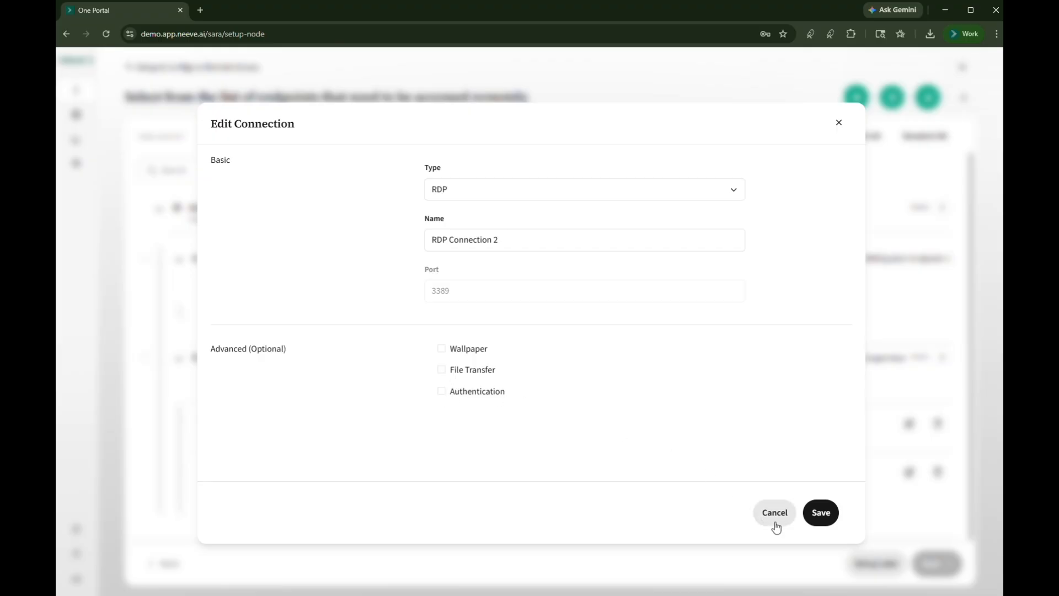
{"action": "double_click", "coordinate": [496, 240]}
{"action": "key", "text": "ctrl+a"}
{"action": "type", "text": "Re"}
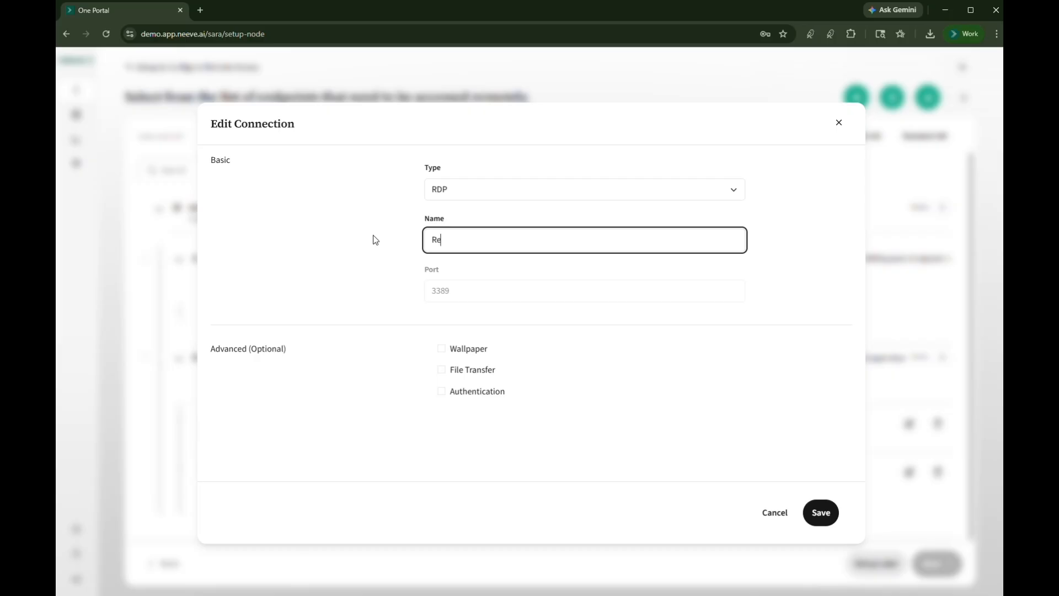
{"action": "type", "text": "mote Desktop"}
{"action": "key", "text": "Return"}
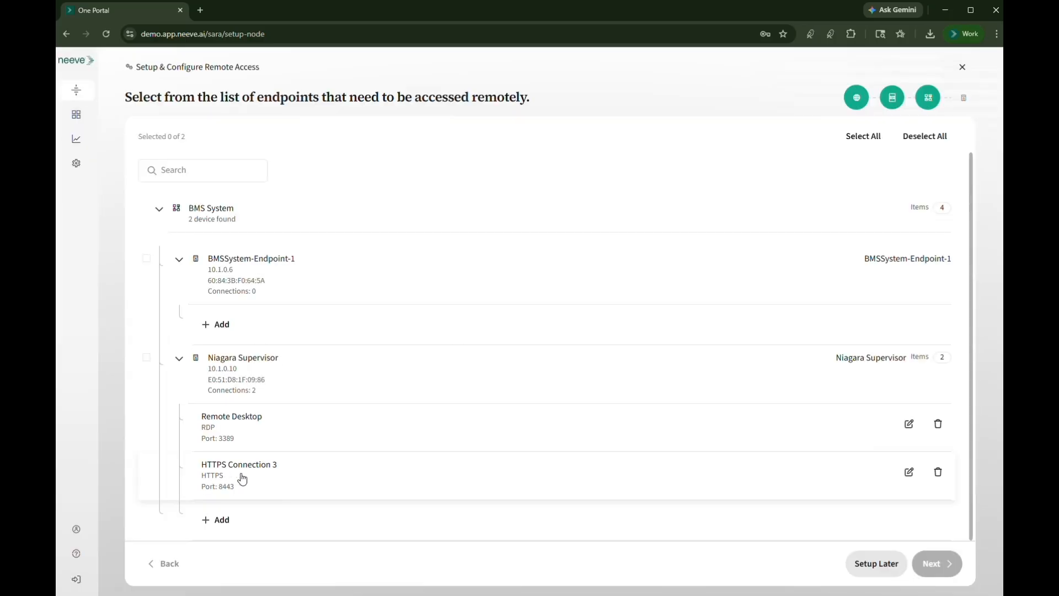
Rename the HTTPS connection on port 8443 as Web Graphics and save it
{"action": "left_click", "coordinate": [910, 471]}
{"action": "left_click_drag", "start_coordinate": [538, 240], "coordinate": [398, 241]}
{"action": "type", "text": "Web Graphics"}
{"action": "key", "text": "Return"}
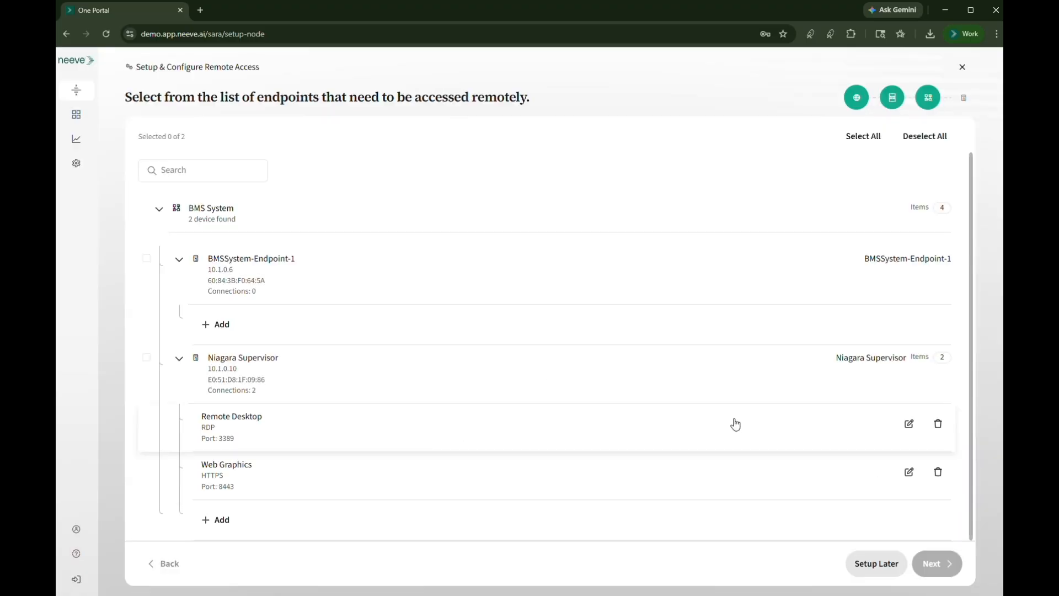
Select the Niagara Supervisor endpoint for remote access and confirm the summary of node details and connections
{"action": "left_click", "coordinate": [146, 360]}
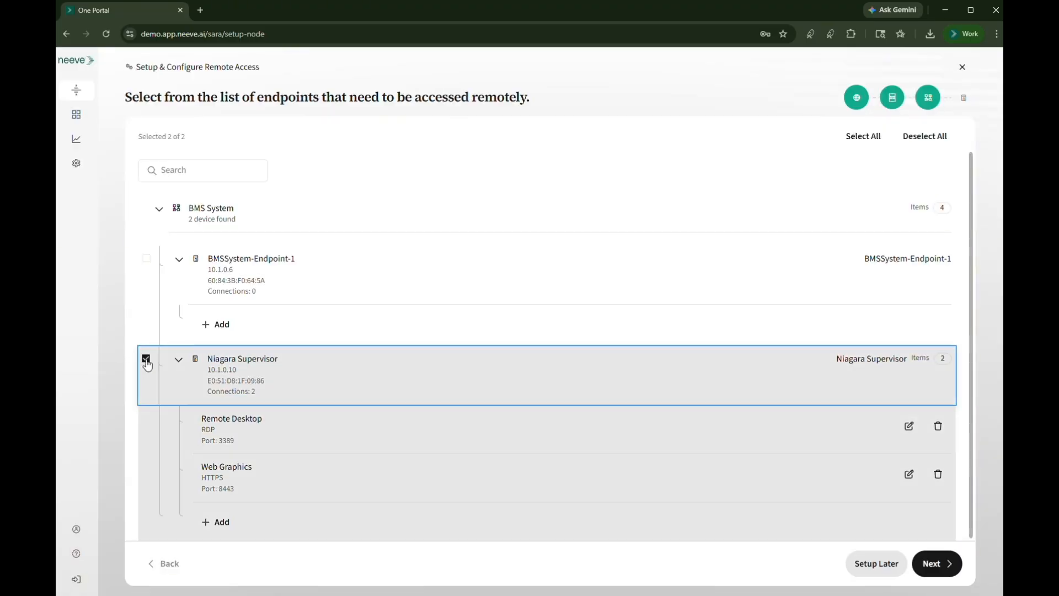
{"action": "left_click", "coordinate": [932, 563]}
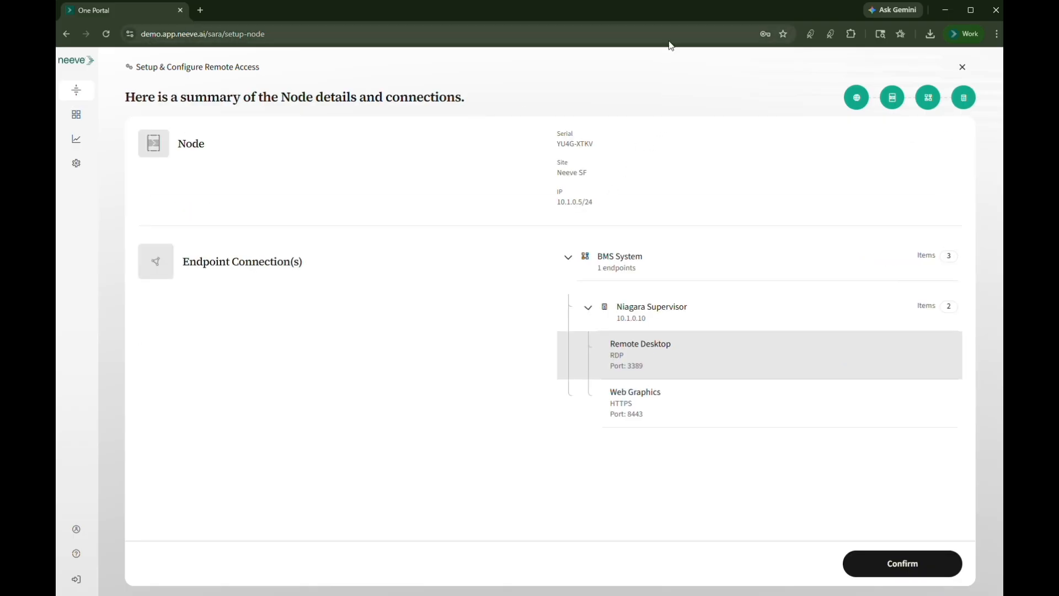
{"action": "left_click", "coordinate": [904, 564]}
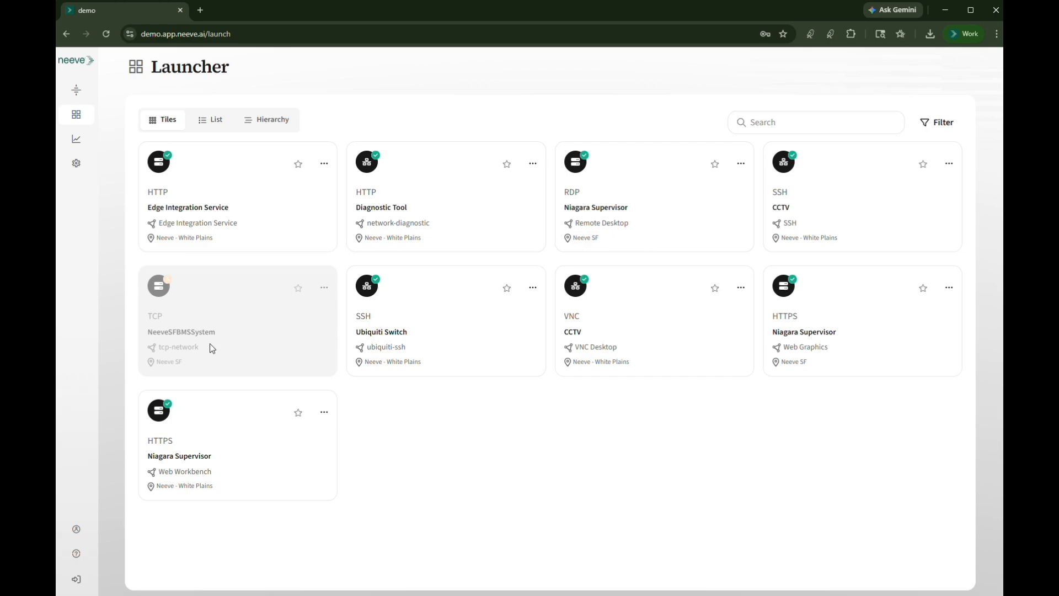
Launch the Niagara Supervisor's Web Graphics connection at Neeve SF, then return to the Launcher
{"action": "left_click", "coordinate": [815, 337]}
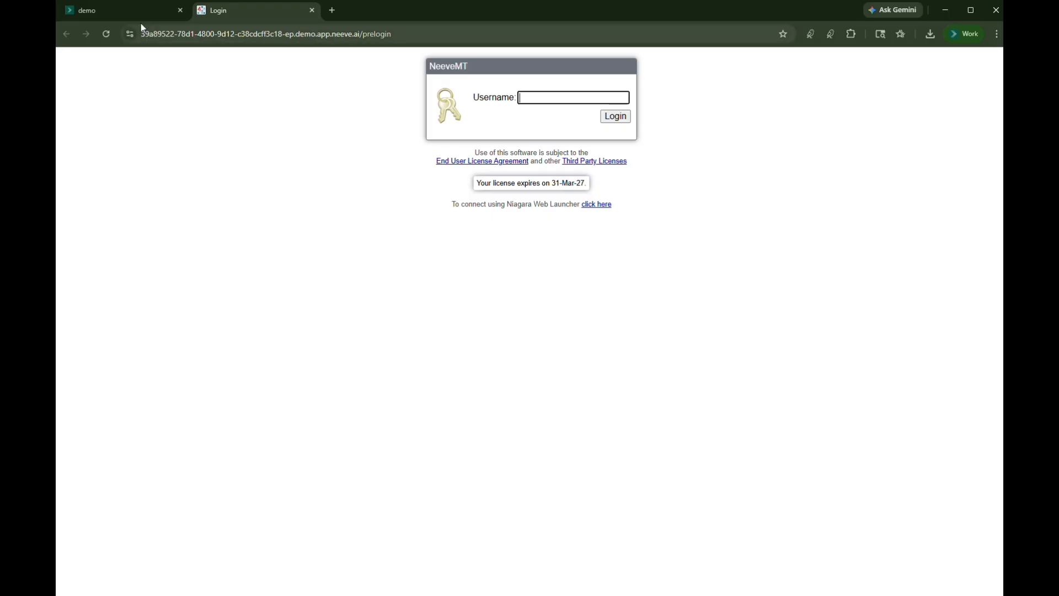
{"action": "left_click", "coordinate": [118, 16]}
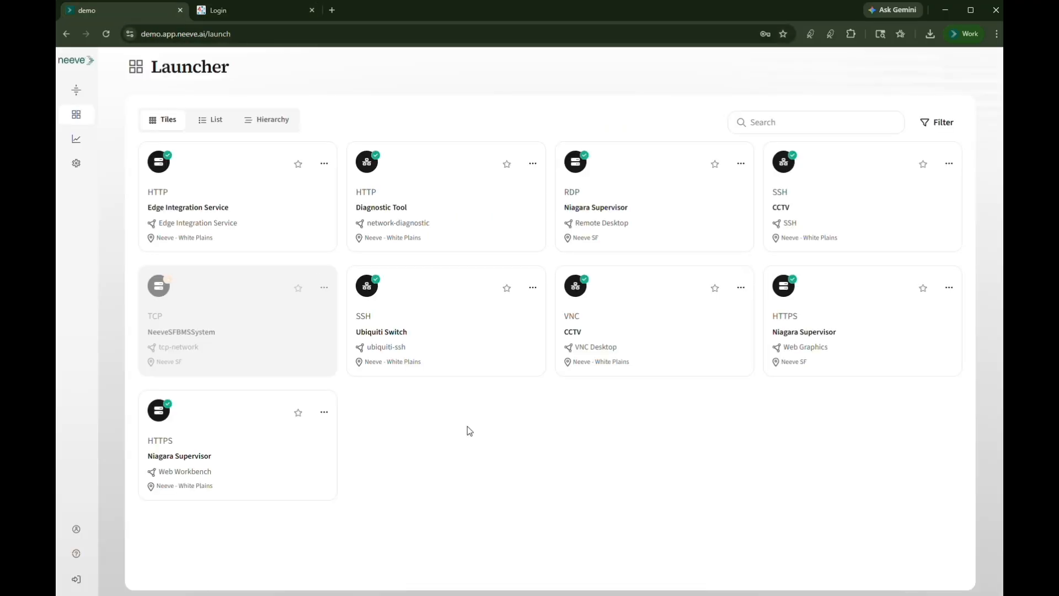